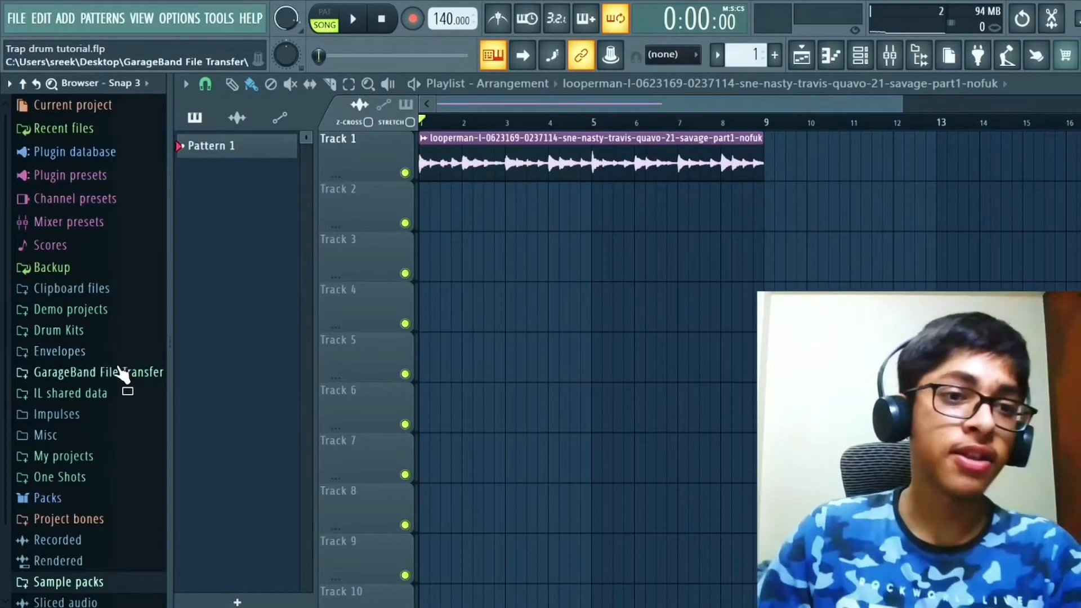
Step: Open the GarageBand File Transfer sample folder and audition the PORTAL snare samples, including Cough and Cry
{"action": "left_click", "coordinate": [121, 373]}
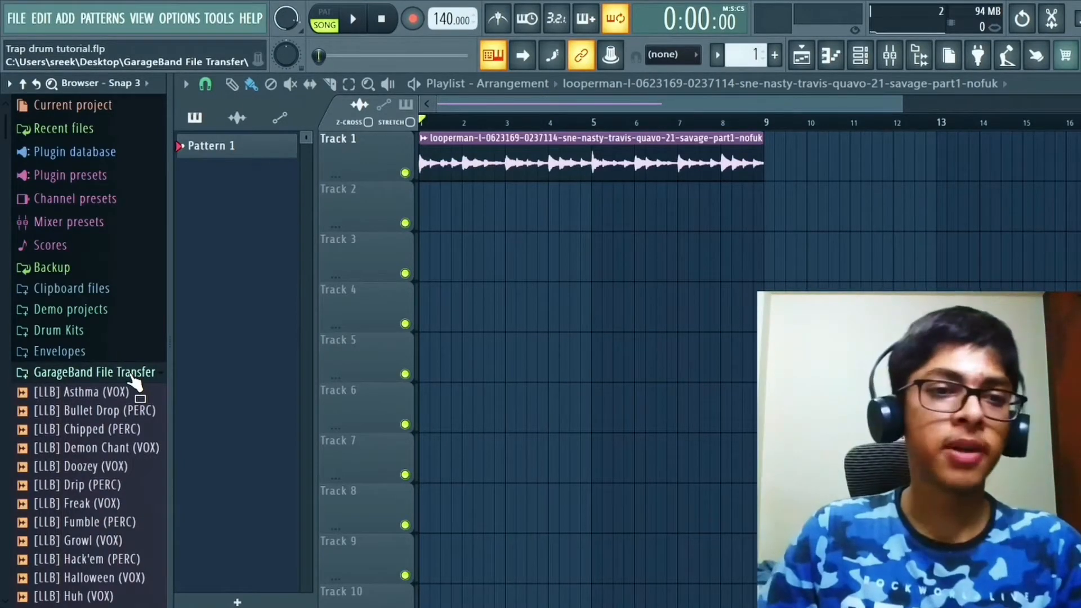
{"action": "right_click", "coordinate": [132, 380]}
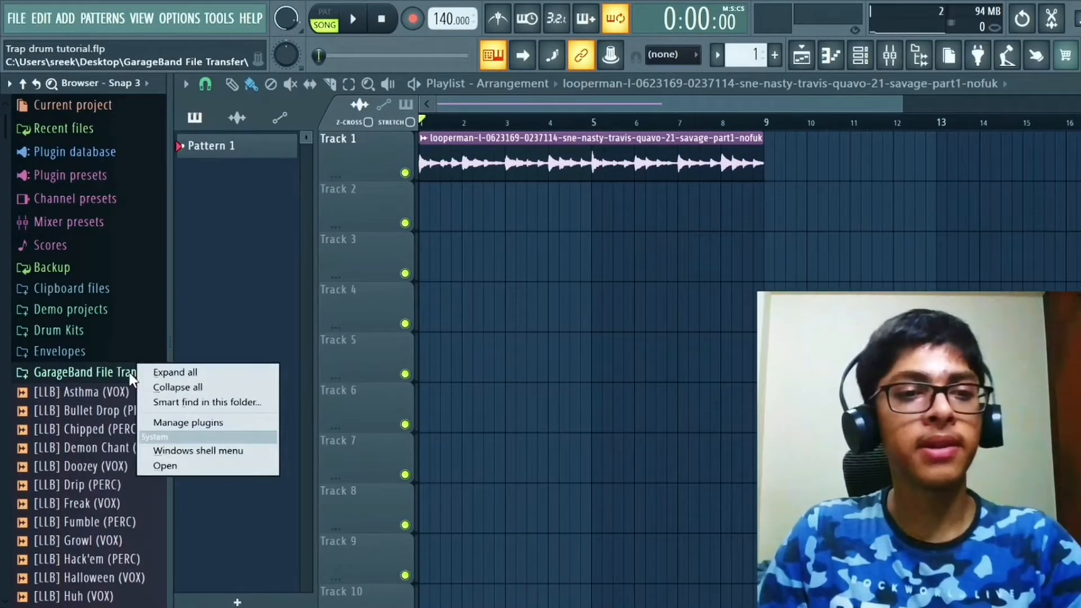
{"action": "left_click", "coordinate": [194, 402]}
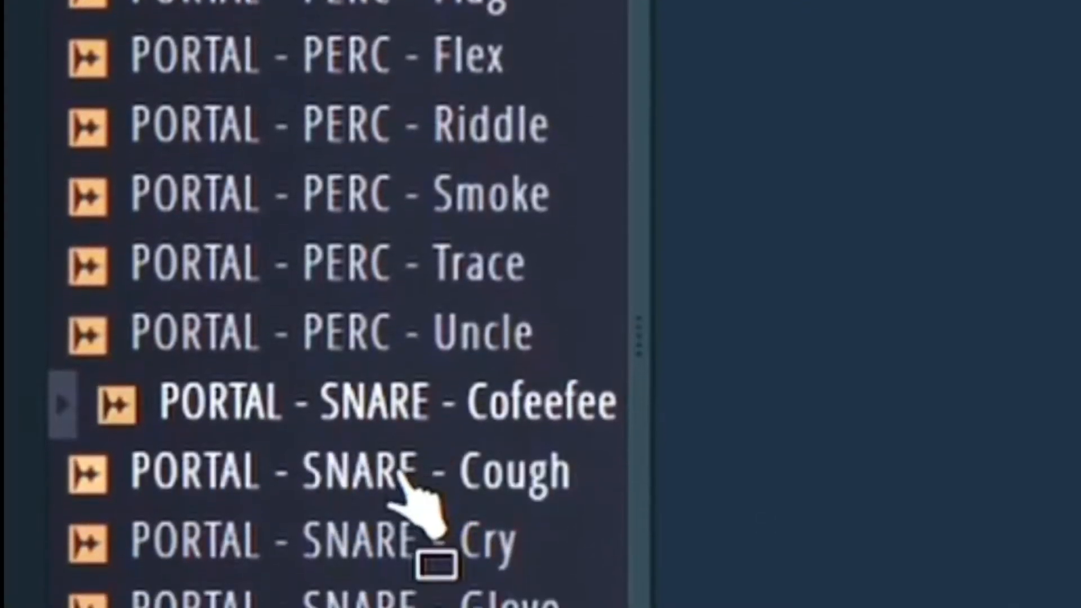
{"action": "left_click", "coordinate": [399, 473]}
{"action": "left_click", "coordinate": [419, 542]}
{"action": "left_click", "coordinate": [393, 605]}
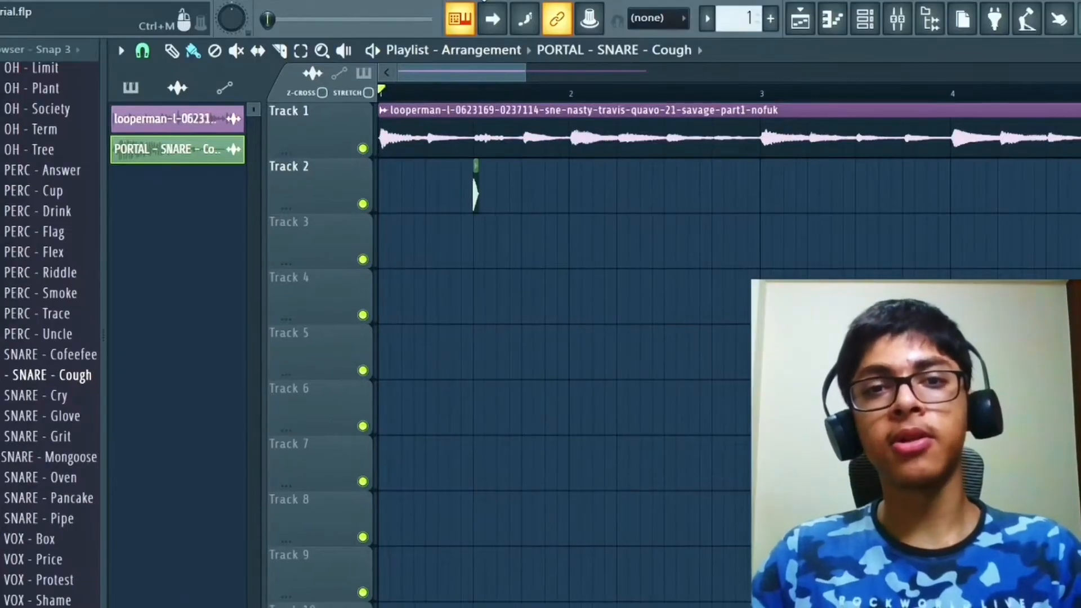
Step: Play the arrangement to hear the Cough snare on Track 2 against the melody loop
{"action": "key", "text": "space"}
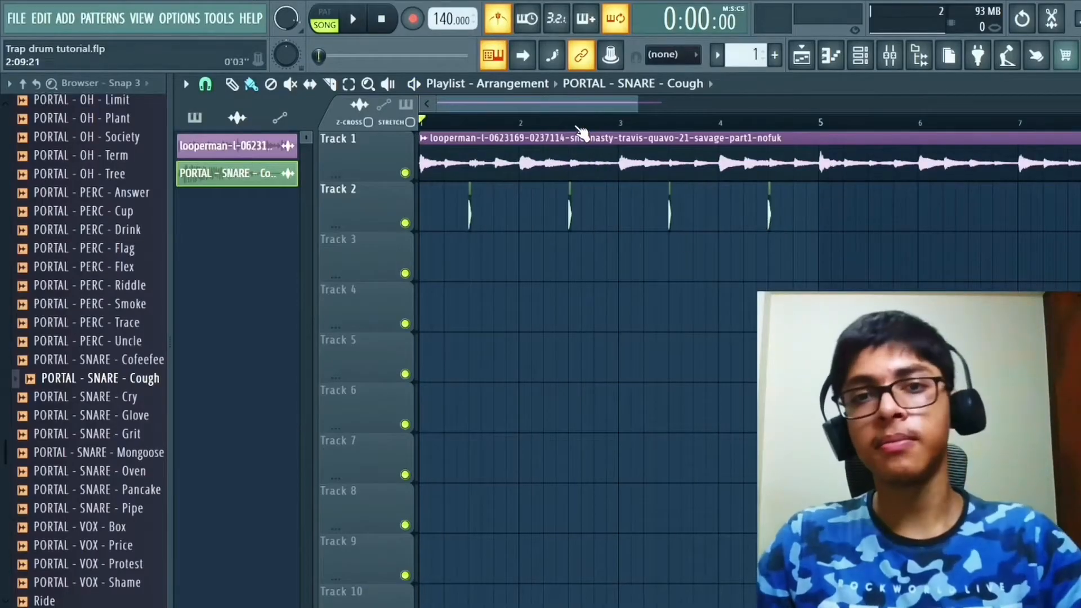
{"action": "key", "text": "space"}
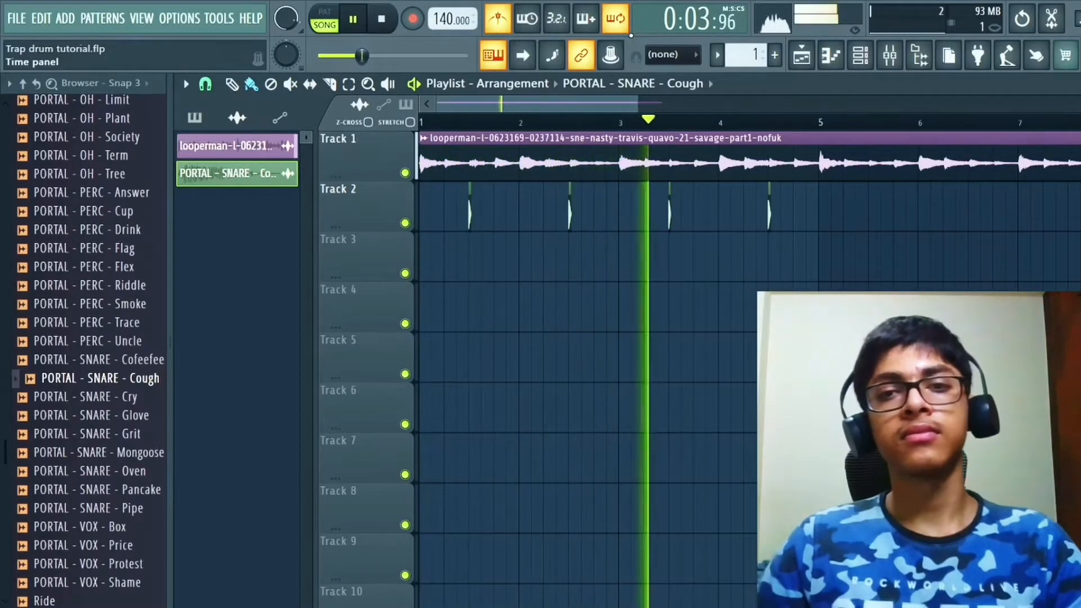
{"action": "key", "text": "space"}
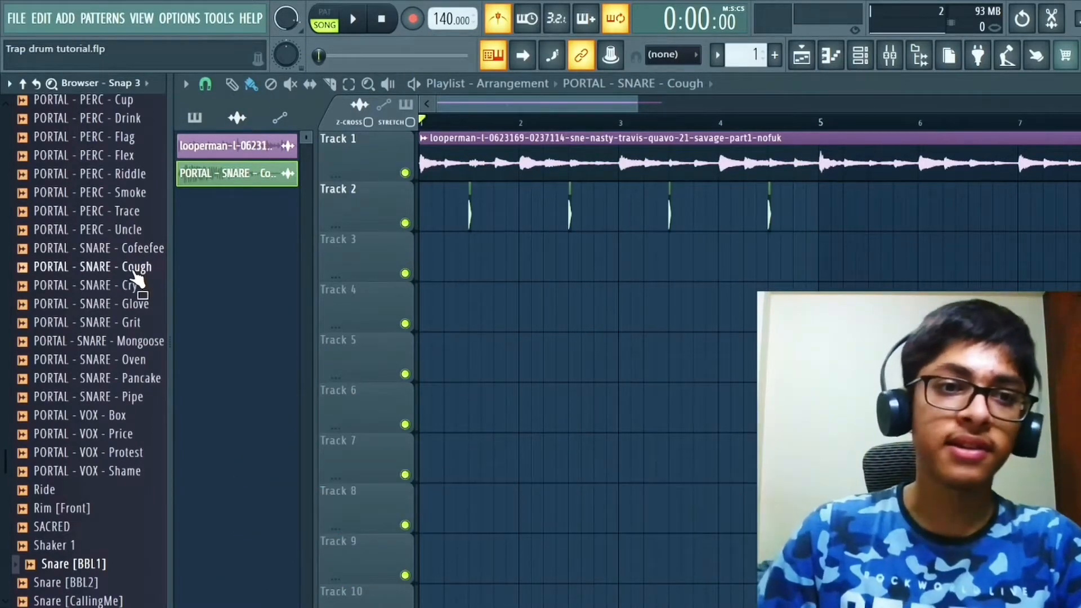
Step: Find the Soulker Snare 6 sample and layer it on Track 3 beneath the first two Cough snares in bars 1 and 2
{"action": "scroll", "coordinate": [141, 290], "scroll_direction": "down", "scroll_amount": 4}
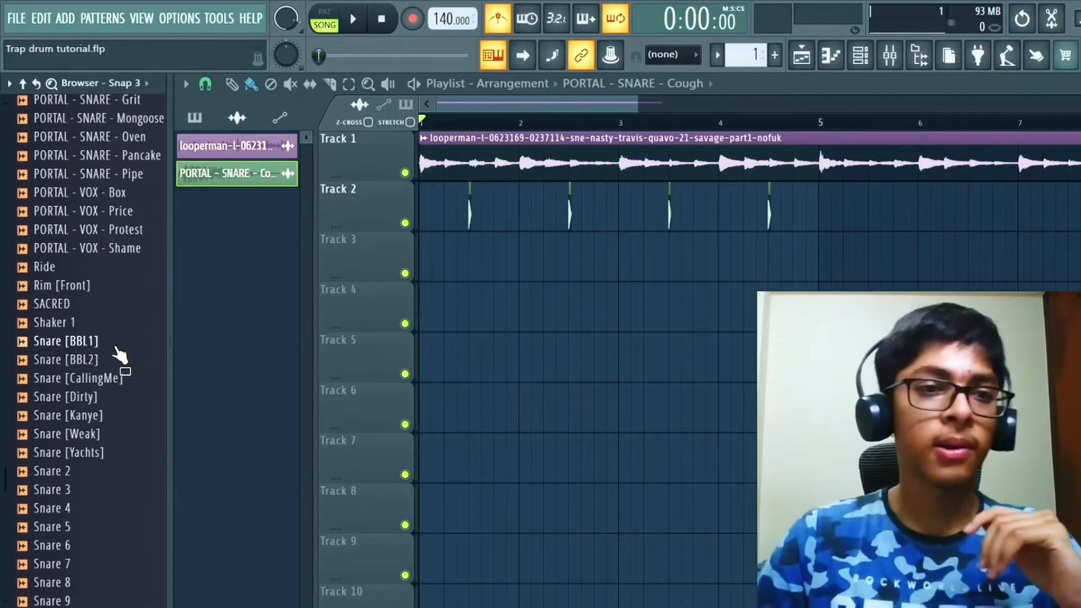
{"action": "scroll", "coordinate": [119, 355], "scroll_direction": "down", "scroll_amount": 8}
{"action": "left_click", "coordinate": [99, 487]}
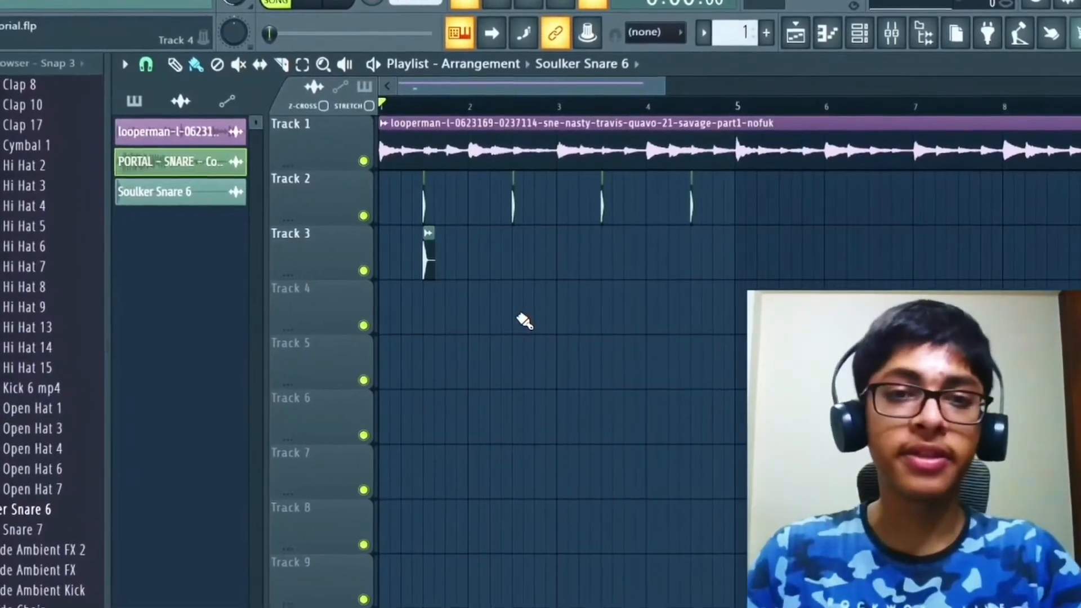
{"action": "left_click", "coordinate": [520, 256]}
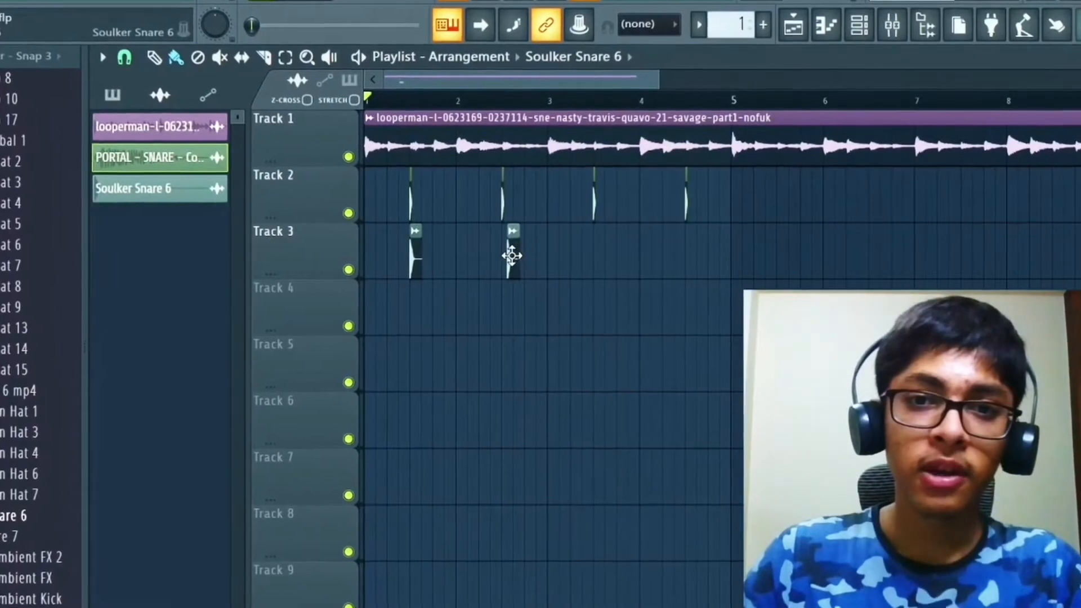
{"action": "left_click_drag", "start_coordinate": [512, 256], "coordinate": [508, 254]}
{"action": "scroll", "coordinate": [467, 299], "scroll_direction": "up", "scroll_amount": 3}
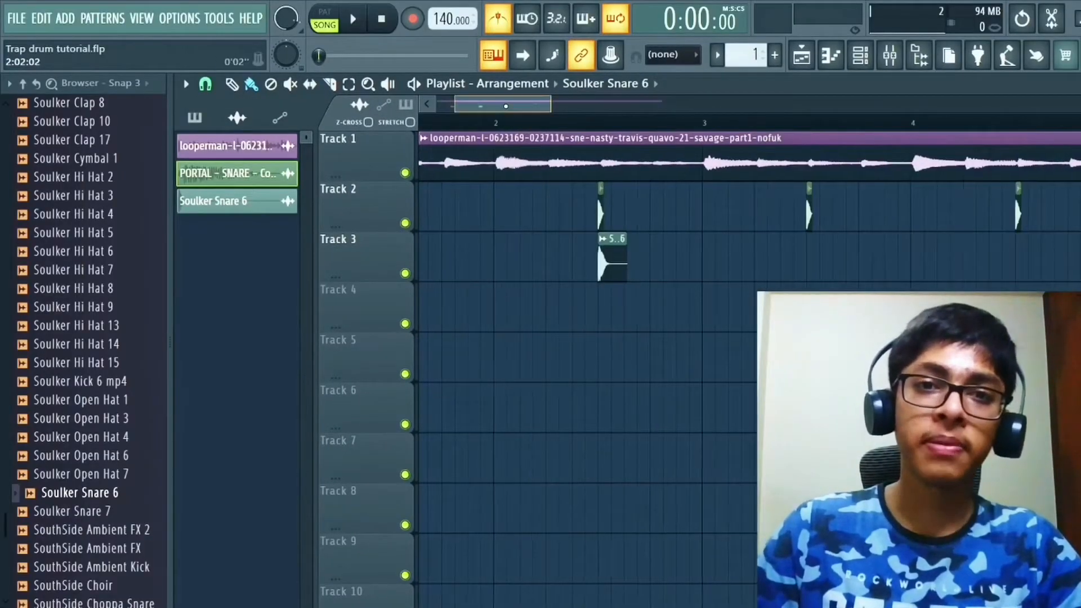
Step: Try two syncopated Soulker Snare 6 hits on Track 3 between the first two snares and play from the start
{"action": "left_click_drag", "start_coordinate": [505, 105], "coordinate": [441, 125]}
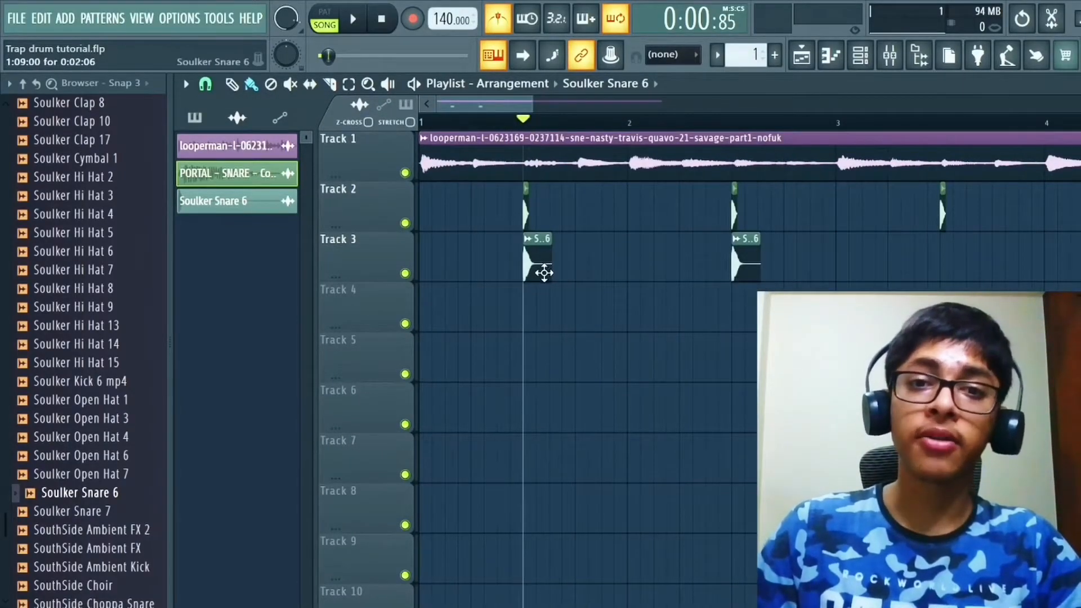
{"action": "left_click", "coordinate": [573, 263]}
{"action": "left_click_drag", "start_coordinate": [574, 263], "coordinate": [611, 262]}
{"action": "left_click", "coordinate": [657, 263]}
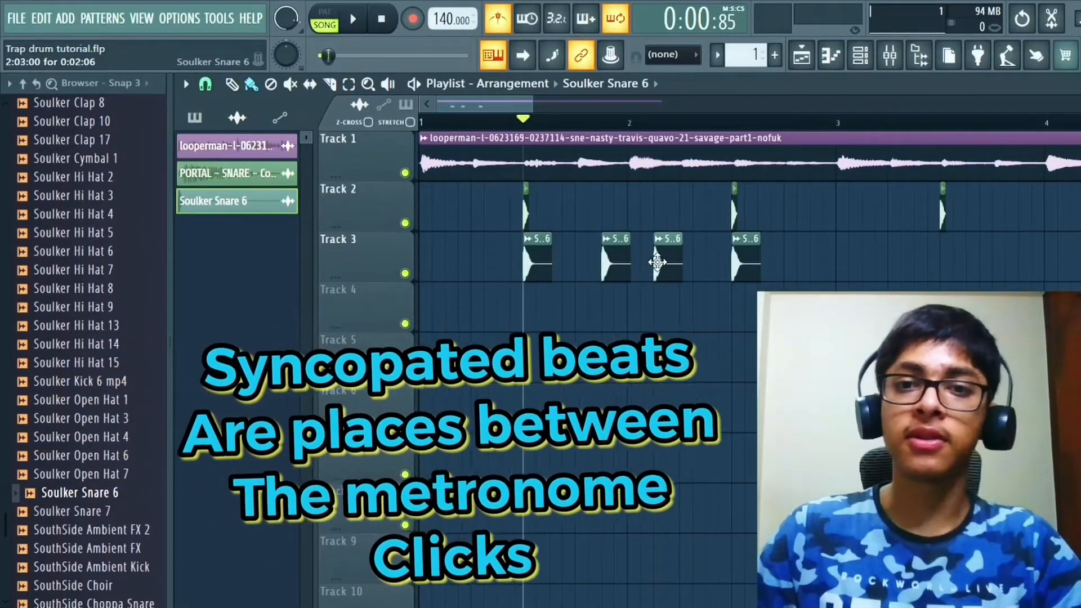
{"action": "left_click_drag", "start_coordinate": [526, 120], "coordinate": [377, 137]}
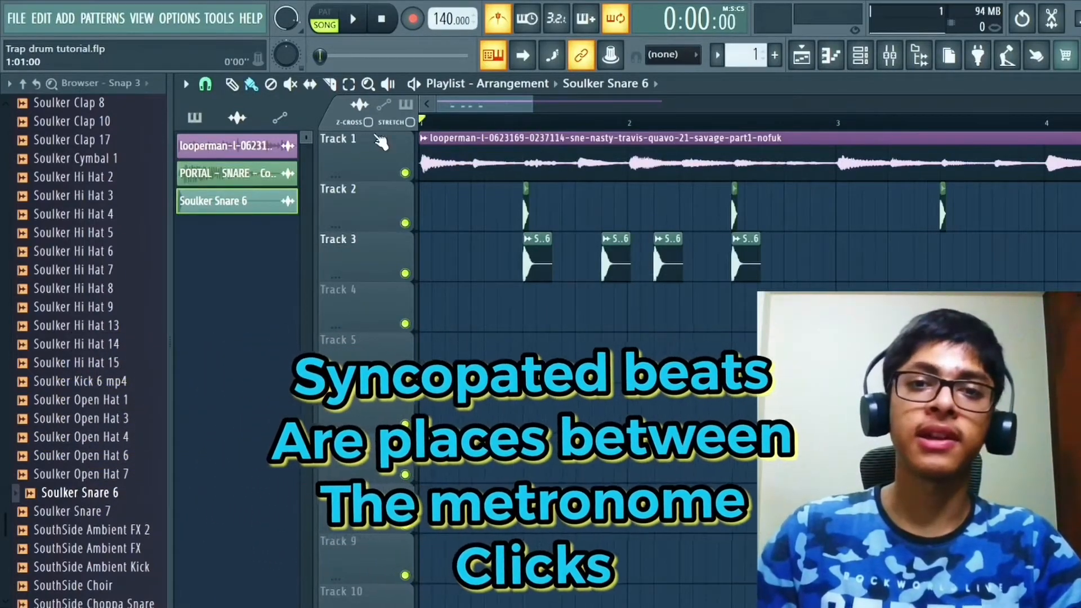
{"action": "key", "text": "space"}
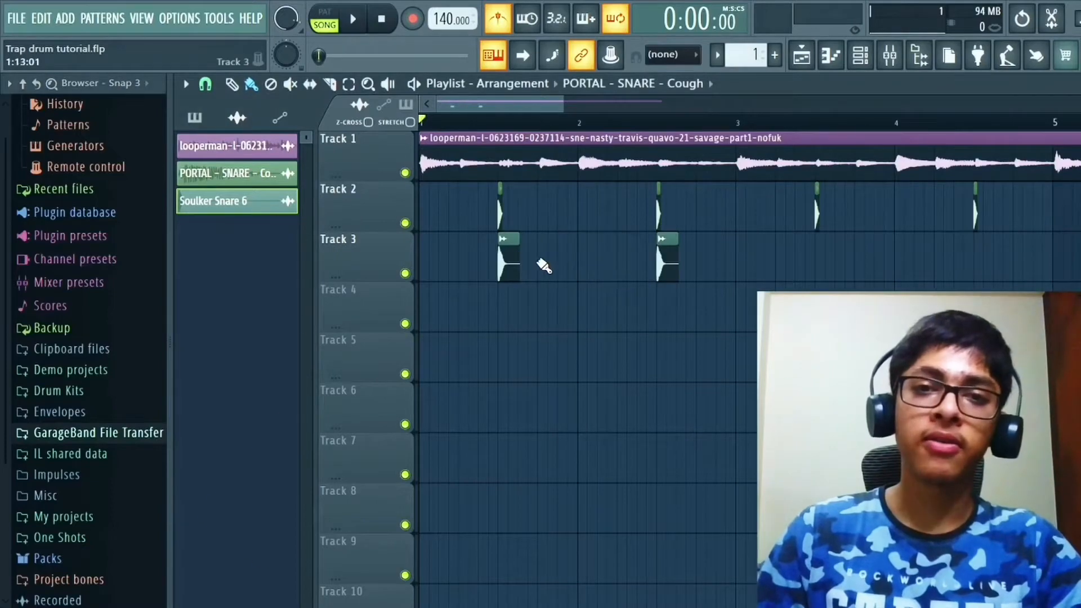
Step: Add syncopated Cough snare hits on Track 2 between the main snares of bars 1 and 2
{"action": "scroll", "coordinate": [544, 267], "scroll_direction": "up", "scroll_amount": 3}
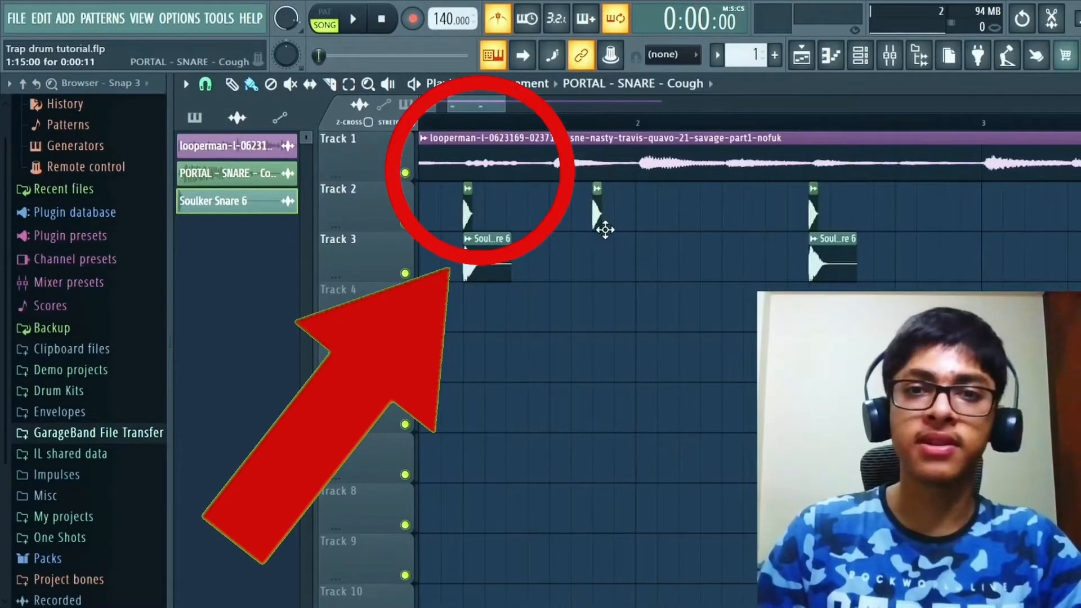
{"action": "left_click", "coordinate": [618, 213]}
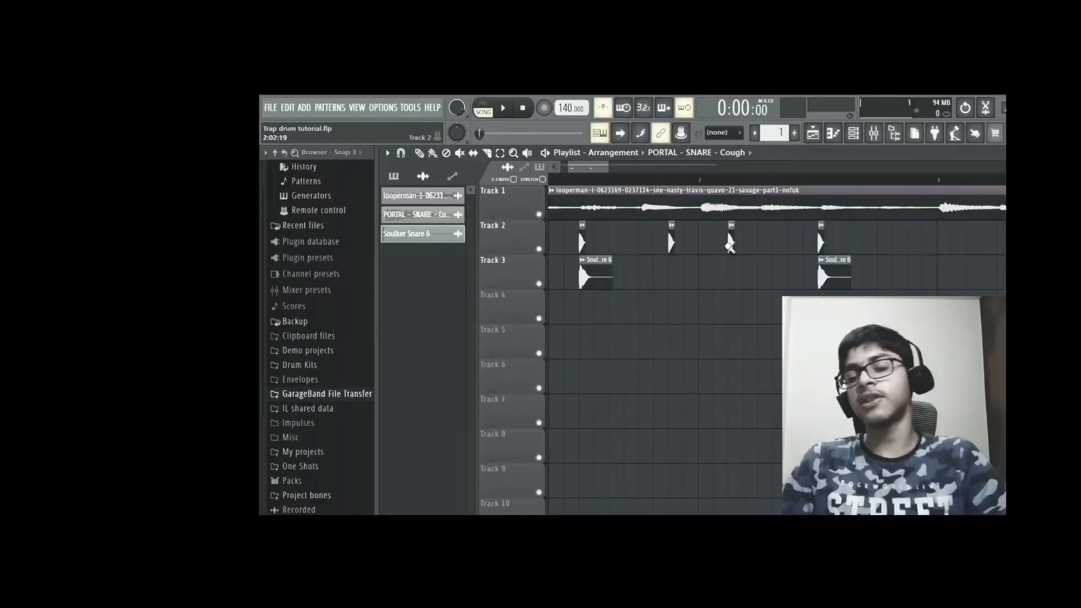
{"action": "scroll", "coordinate": [574, 268], "scroll_direction": "down", "scroll_amount": 4}
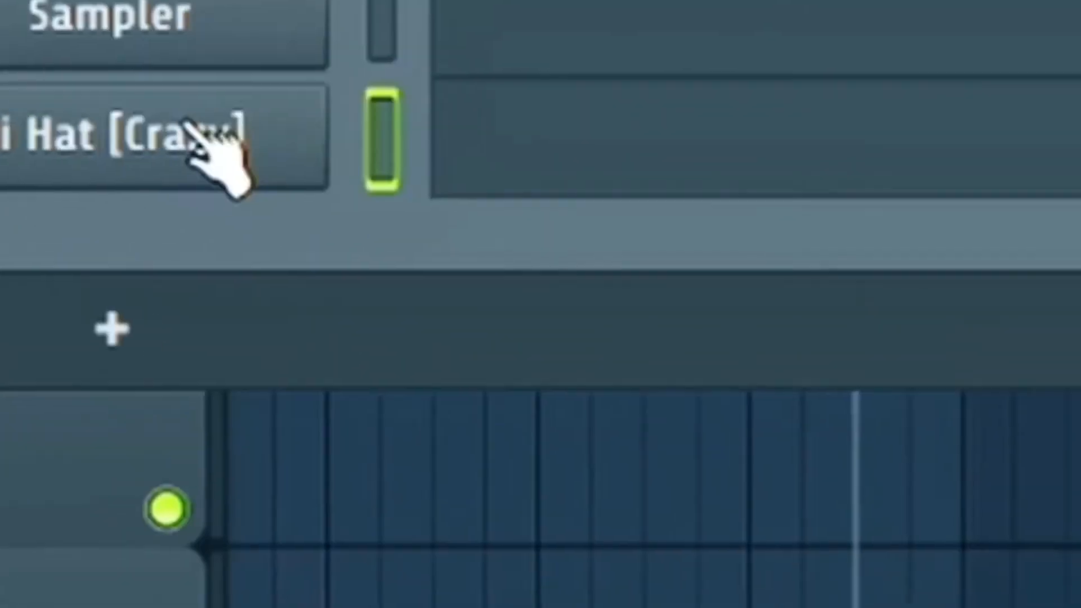
Step: Fill the Hi Hat [Crazy] channel every 2 steps and extend its C5 notes in the piano roll into bar 4
{"action": "right_click", "coordinate": [337, 212]}
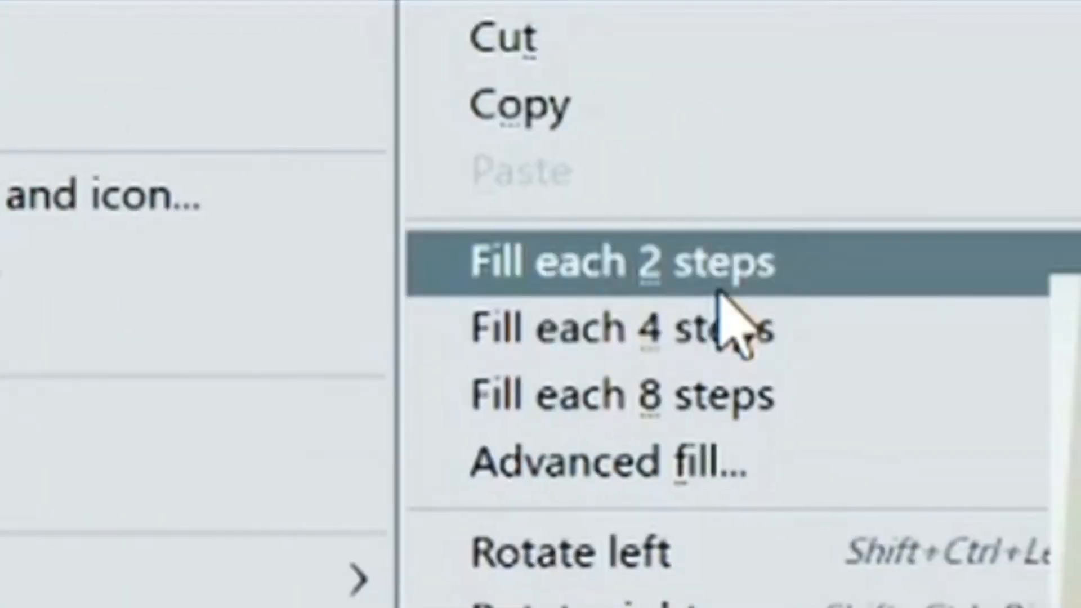
{"action": "left_click", "coordinate": [718, 286]}
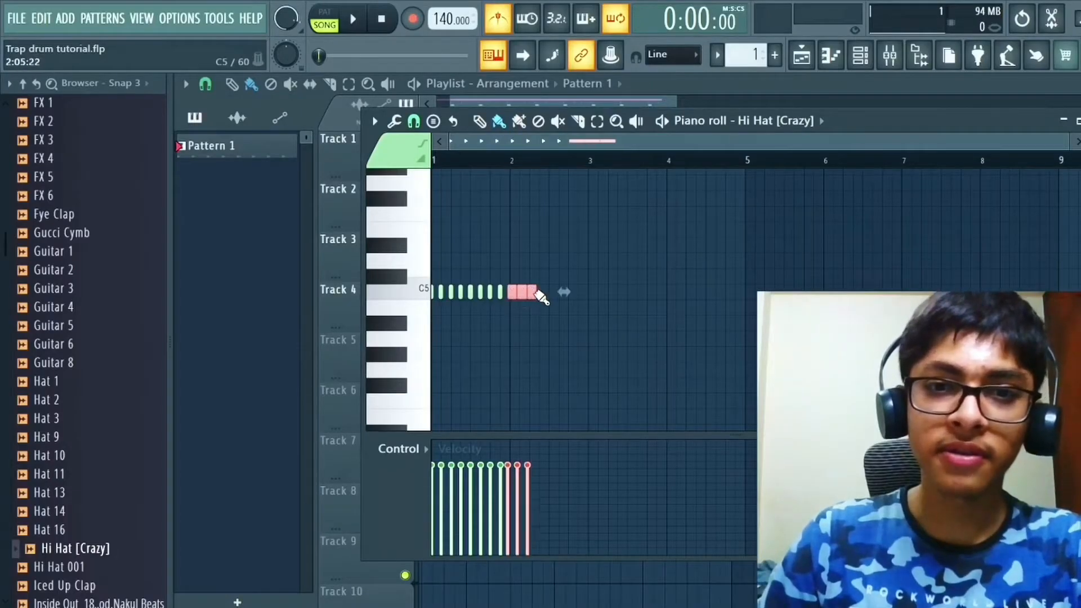
{"action": "left_click_drag", "start_coordinate": [540, 296], "coordinate": [706, 292]}
Step: Play back the Hi Hat [Crazy] pattern from the start and inspect its notes in bar 1
{"action": "key", "text": "space"}
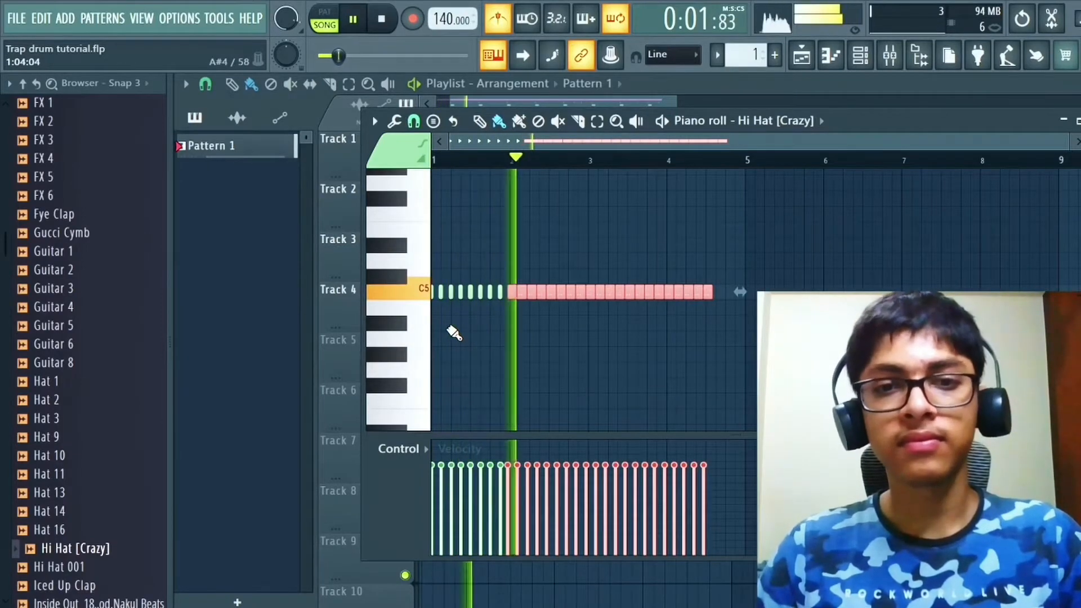
{"action": "key", "text": "space"}
{"action": "scroll", "coordinate": [448, 329], "scroll_direction": "up", "scroll_amount": 3}
{"action": "key", "text": "space"}
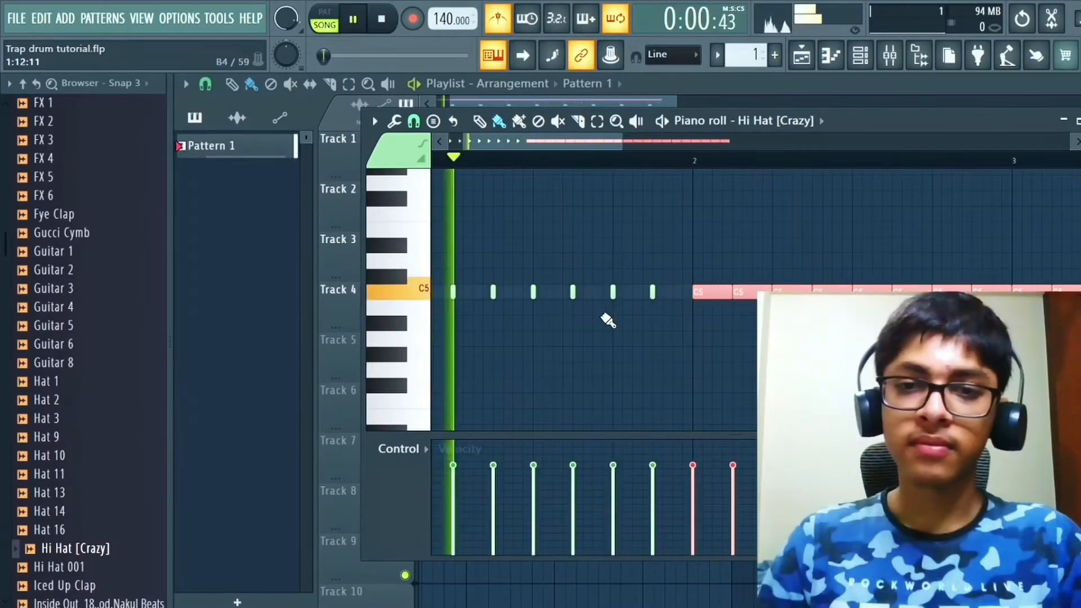
{"action": "scroll", "coordinate": [612, 327], "scroll_direction": "down", "scroll_amount": 2}
{"action": "scroll", "coordinate": [612, 316], "scroll_direction": "up", "scroll_amount": 2}
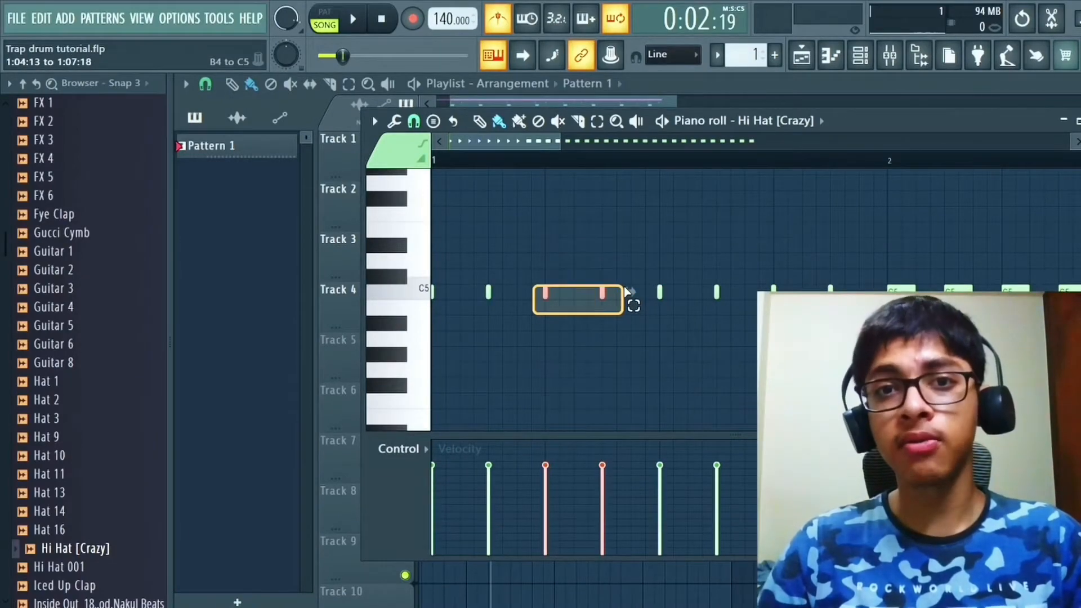
Step: Clear the note selection and set the piano roll snap to 1/6 step for a fast hi-hat roll
{"action": "left_click", "coordinate": [504, 361]}
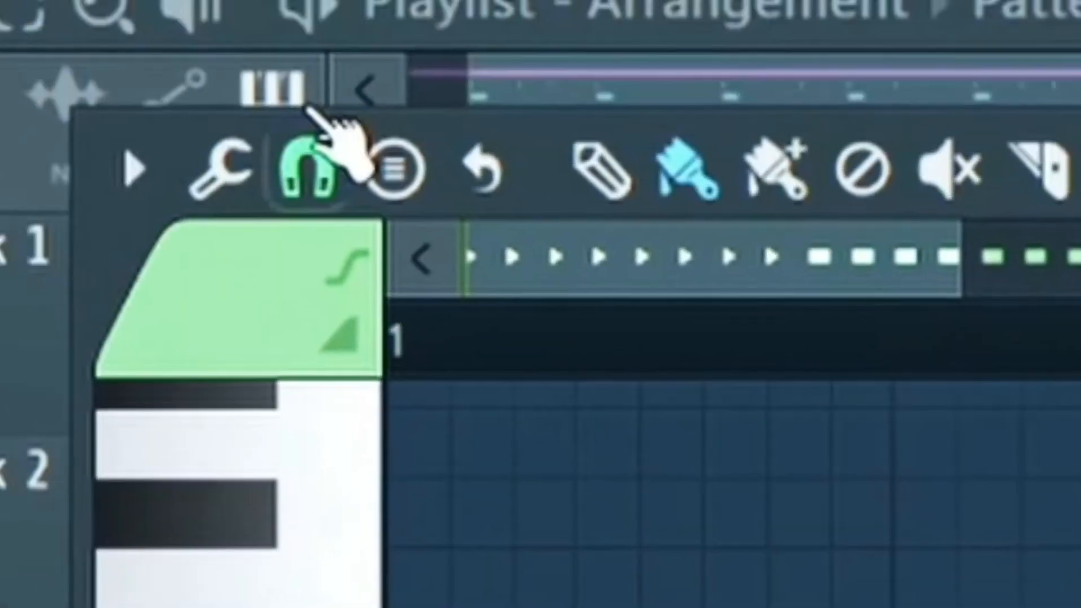
{"action": "left_click", "coordinate": [368, 84]}
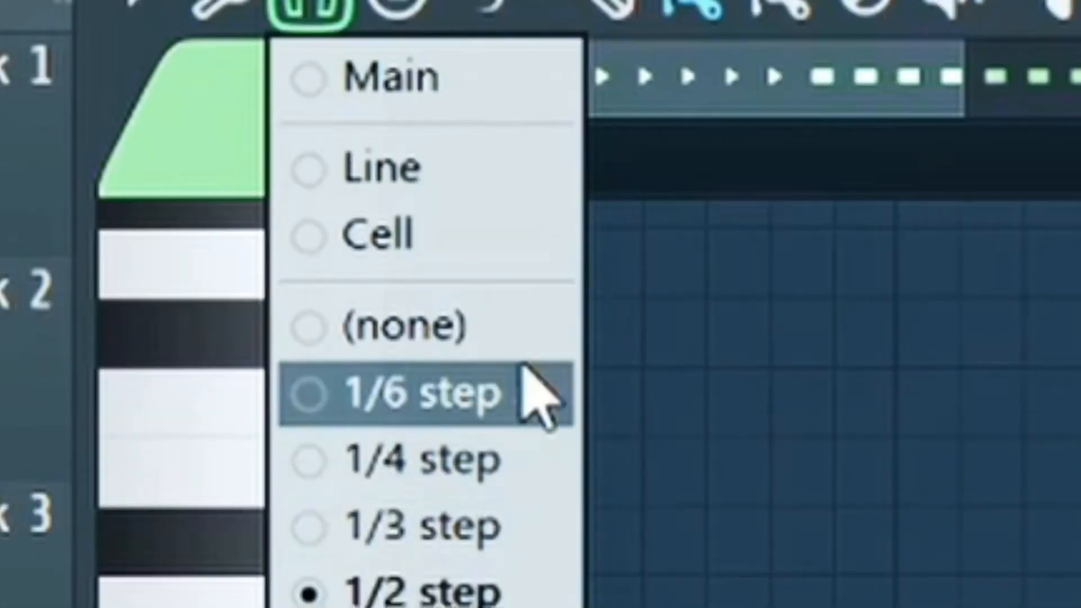
{"action": "left_click", "coordinate": [476, 394]}
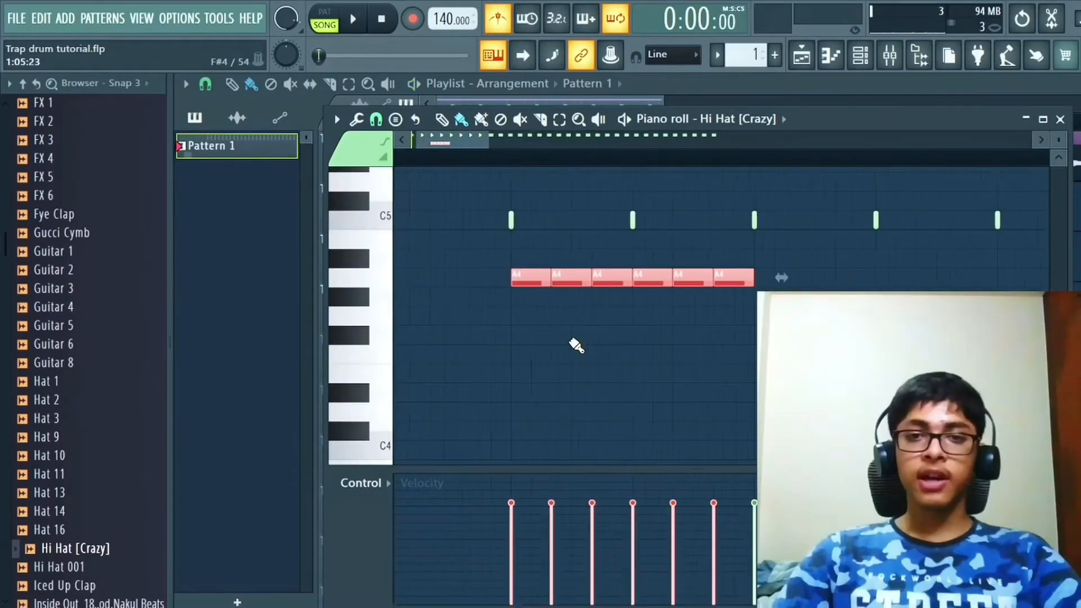
Step: Lower the regular hi-hat notes to A#4 and the fast roll to D#4, play the pattern, and select the roll's notes
{"action": "scroll", "coordinate": [574, 303], "scroll_direction": "down", "scroll_amount": 2}
{"action": "left_click_drag", "start_coordinate": [561, 279], "coordinate": [563, 363]}
{"action": "key", "text": "space"}
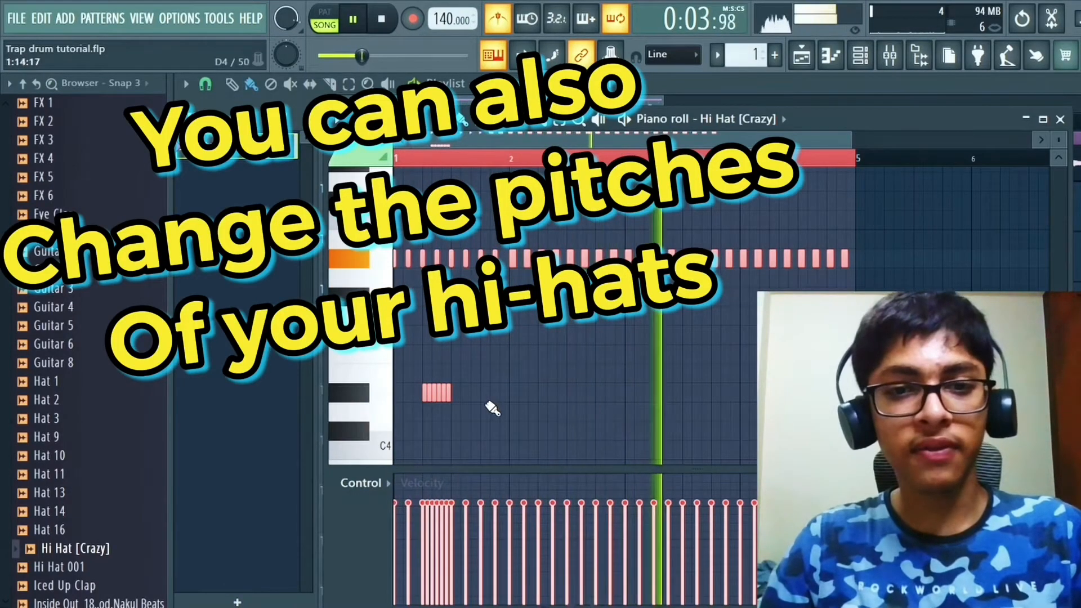
{"action": "left_click_drag", "start_coordinate": [473, 398], "coordinate": [422, 367]}
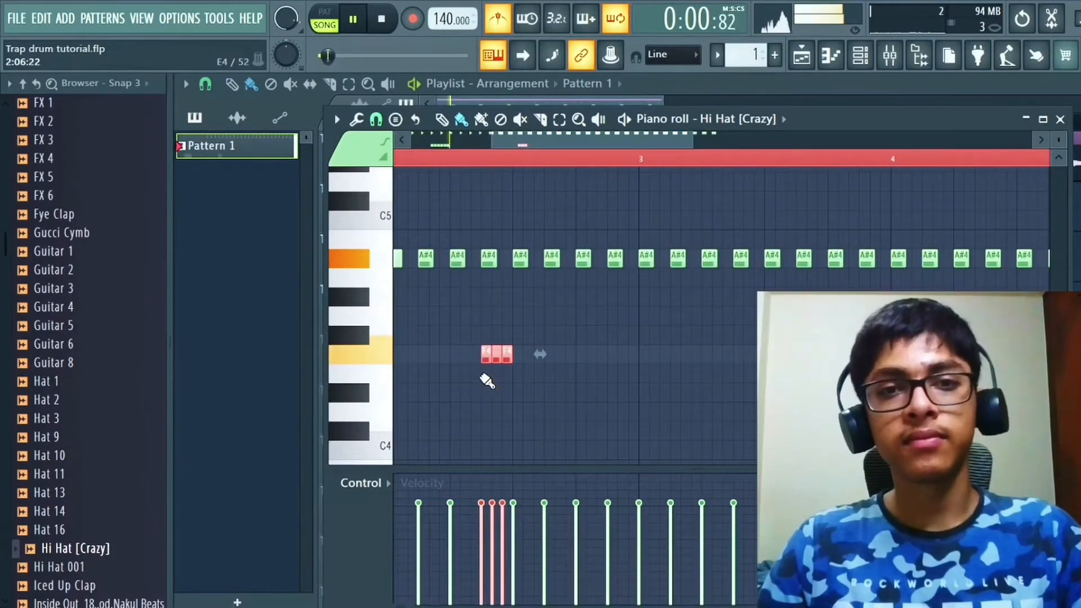
{"action": "scroll", "coordinate": [487, 382], "scroll_direction": "down", "scroll_amount": 3}
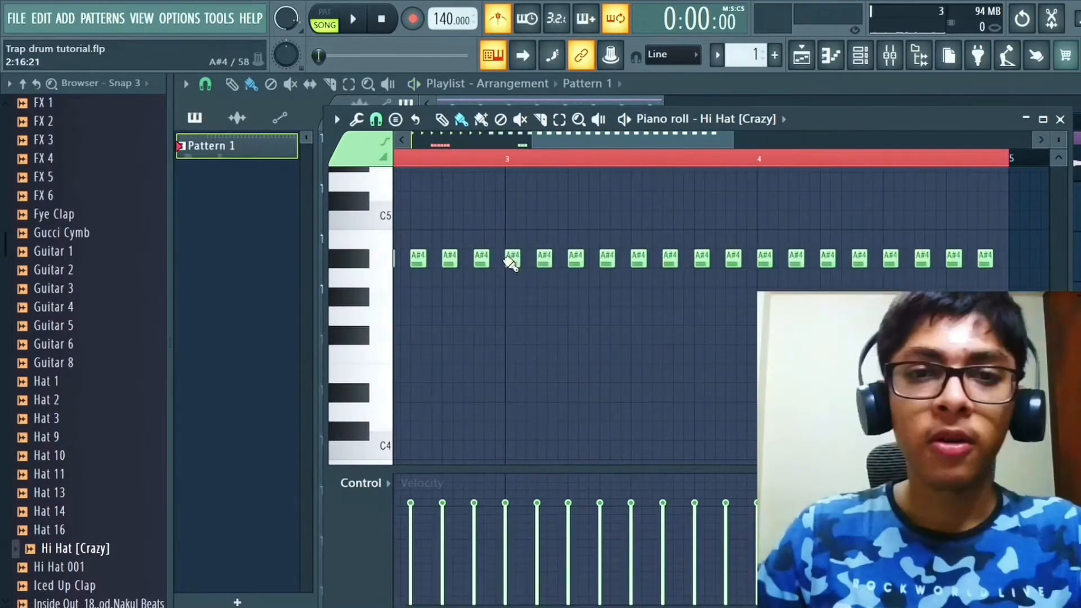
Step: Set the piano roll snap to 1/2 step for the next hi-hat variation
{"action": "scroll", "coordinate": [518, 270], "scroll_direction": "up", "scroll_amount": 5}
{"action": "scroll", "coordinate": [522, 303], "scroll_direction": "down", "scroll_amount": 5}
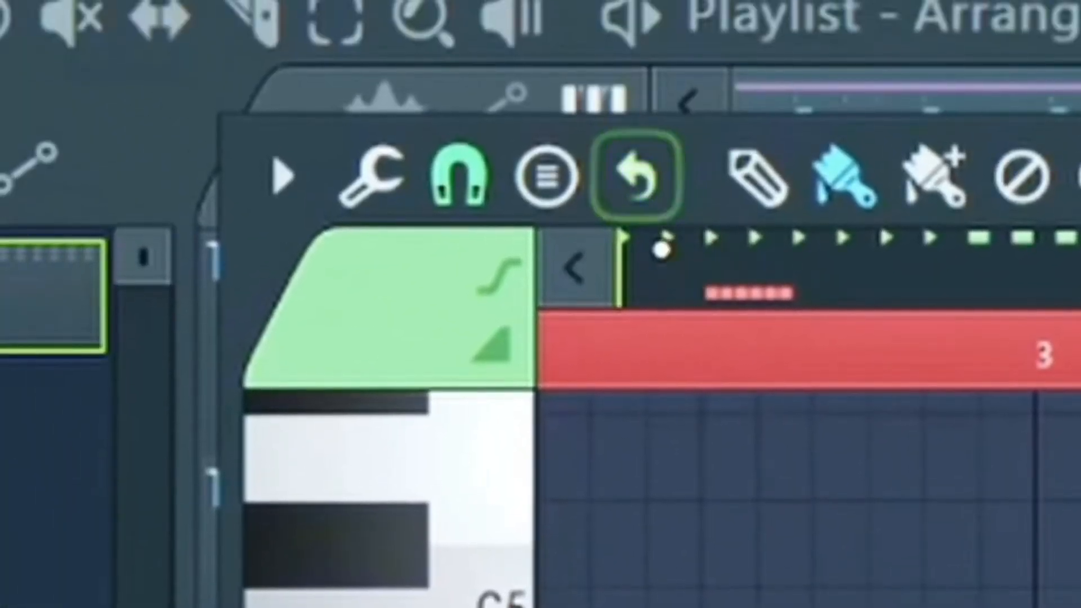
{"action": "left_click", "coordinate": [476, 194]}
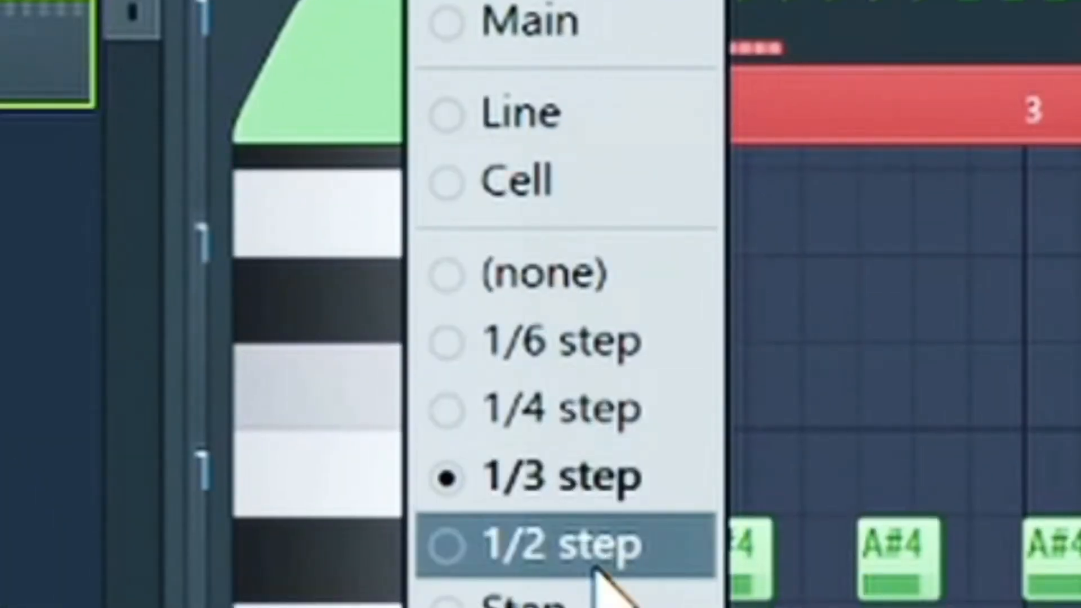
{"action": "left_click", "coordinate": [600, 545]}
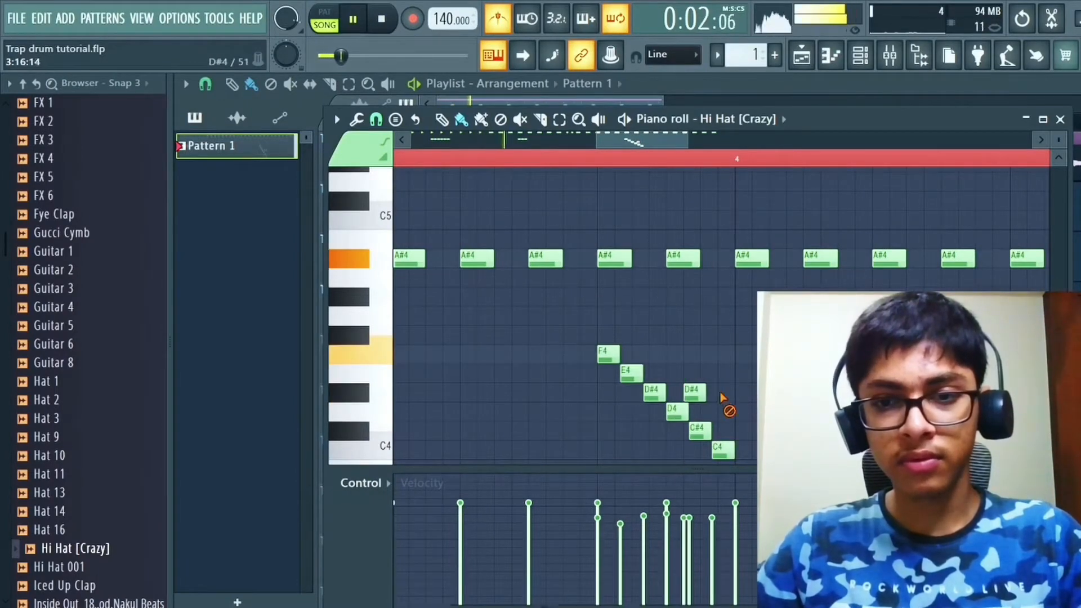
Step: Select the six descending hi-hat notes from F4 to C4 before bar 4 and taper their velocities gradually downward
{"action": "left_click_drag", "start_coordinate": [557, 324], "coordinate": [775, 479]}
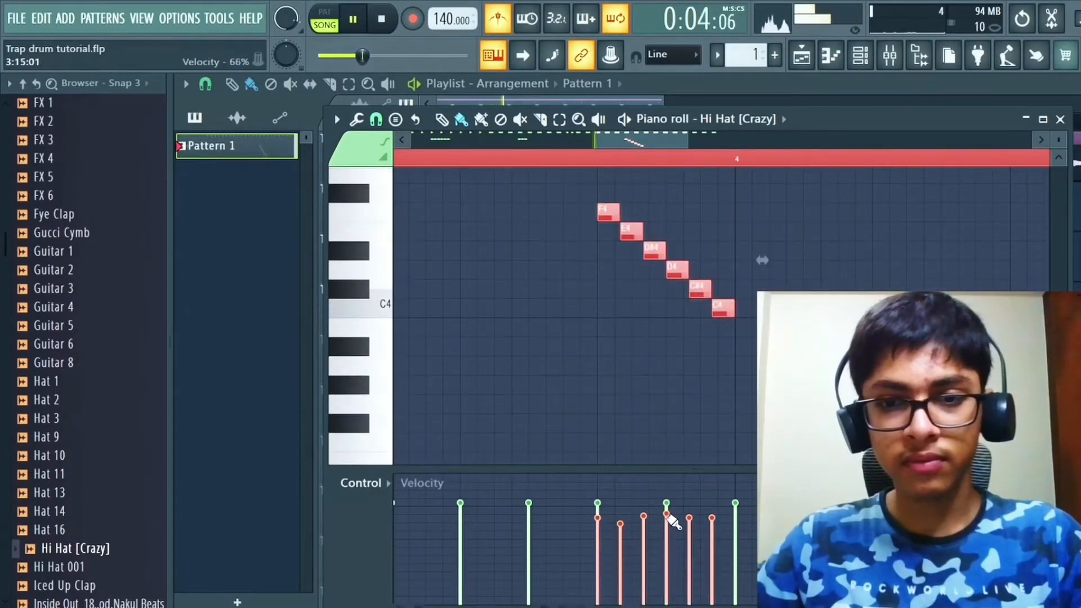
{"action": "left_click_drag", "start_coordinate": [607, 517], "coordinate": [715, 549]}
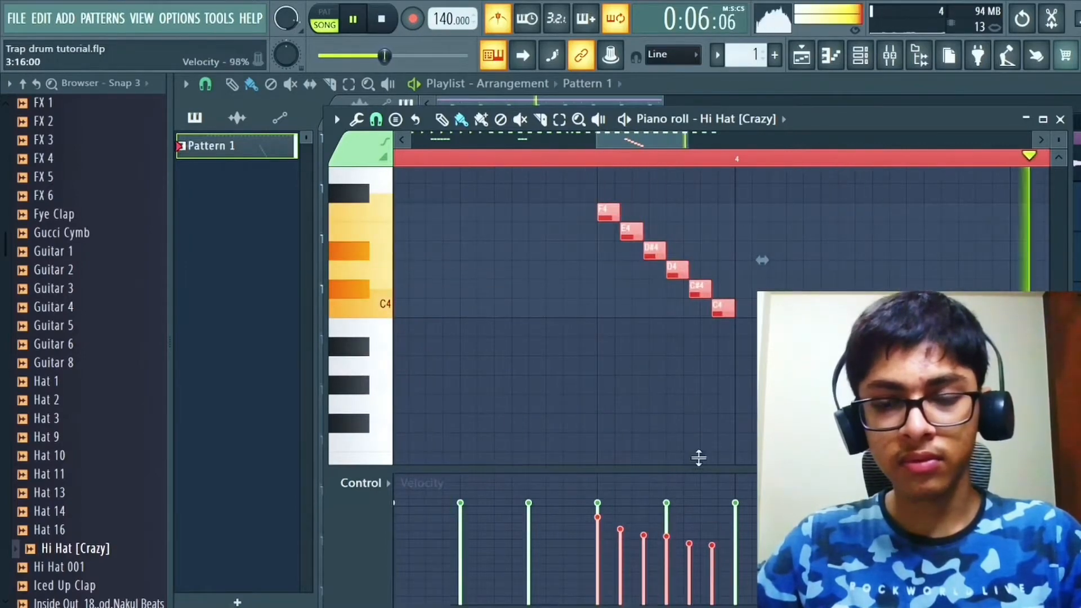
Step: Duplicate the hi-hat Pattern 1 clip on Track 4 of the playlist so the copy starts at bar 5
{"action": "scroll", "coordinate": [701, 411], "scroll_direction": "down", "scroll_amount": 4}
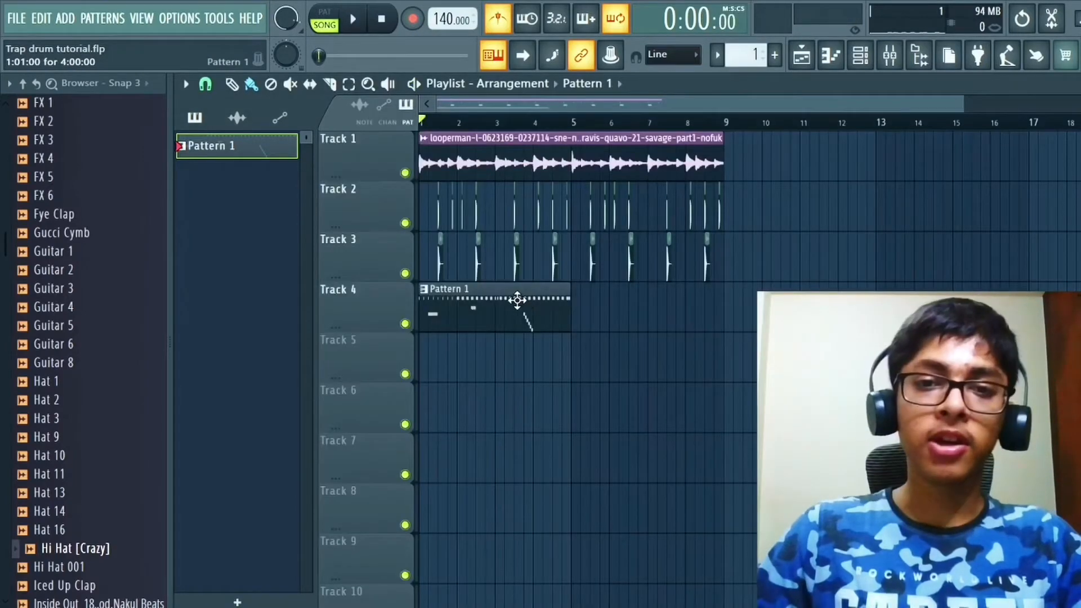
{"action": "left_click_drag", "start_coordinate": [516, 300], "coordinate": [642, 311]}
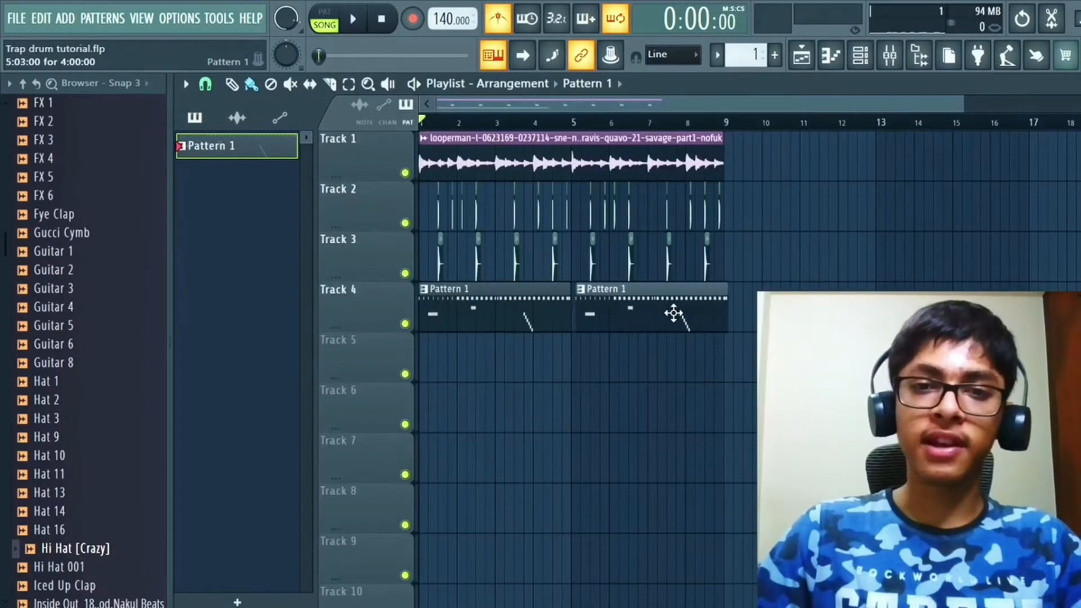
Step: Copy the melody loop from Track 1 onto Track 5 starting at bar 1 and mute Track 5
{"action": "scroll", "coordinate": [688, 239], "scroll_direction": "down", "scroll_amount": 2}
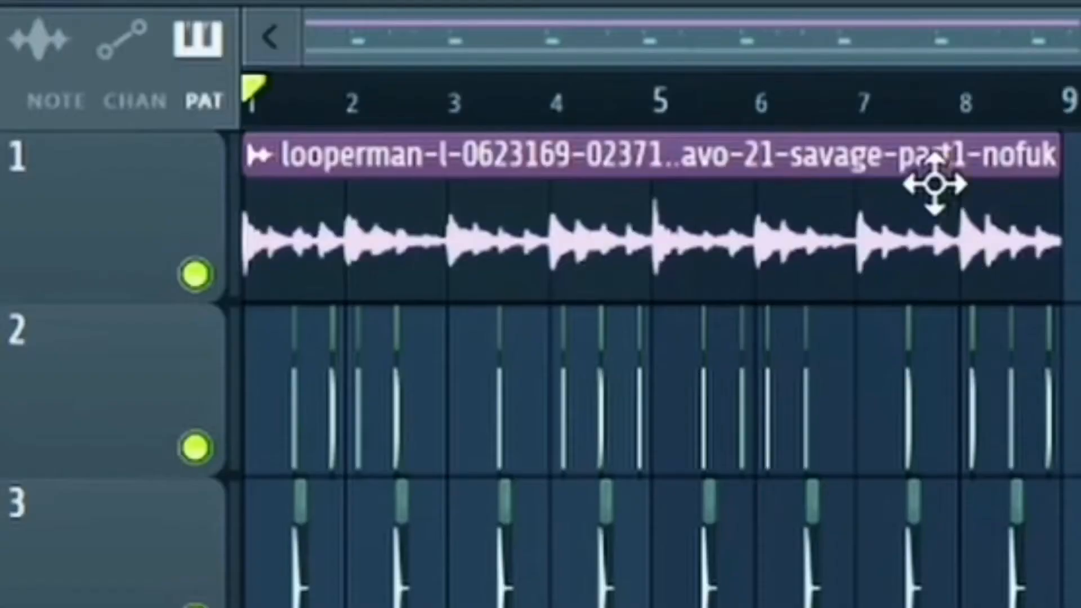
{"action": "left_click_drag", "start_coordinate": [621, 147], "coordinate": [739, 389]}
{"action": "left_click_drag", "start_coordinate": [1072, 304], "coordinate": [478, 251]}
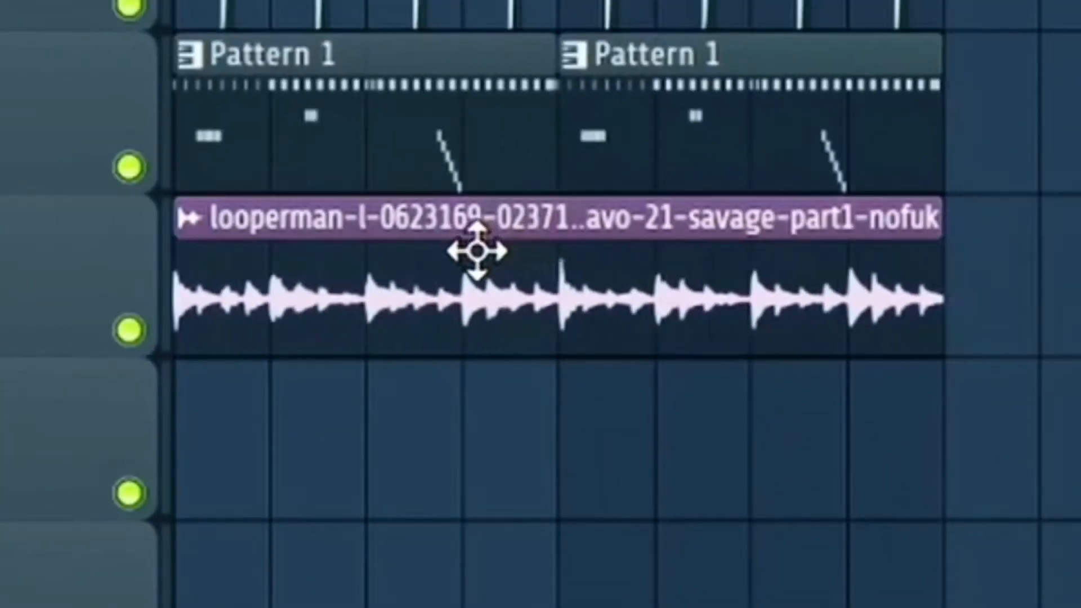
{"action": "double_click", "coordinate": [537, 351]}
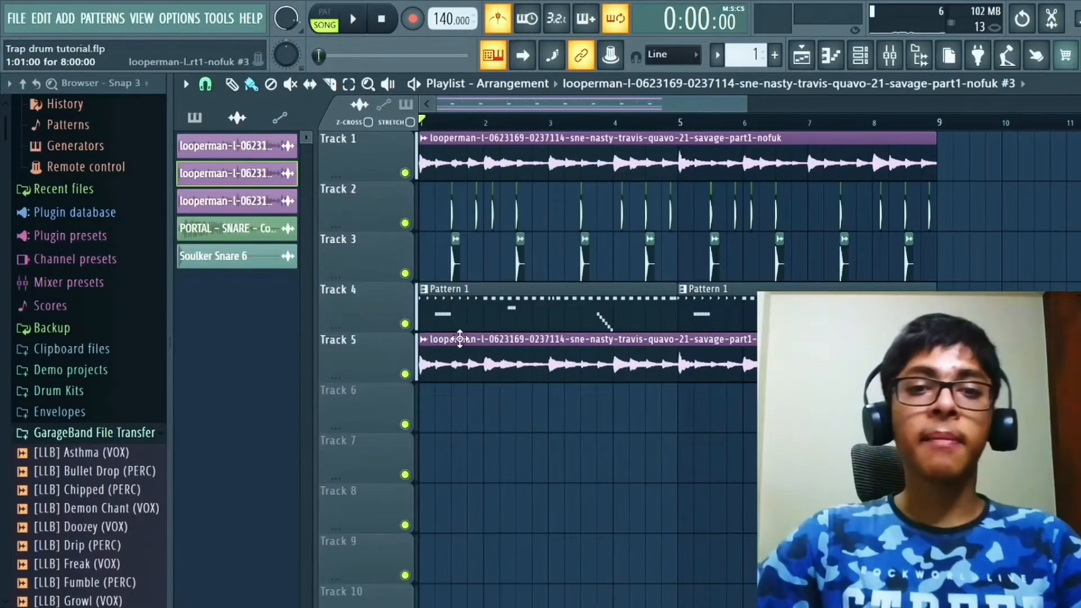
{"action": "left_click_drag", "start_coordinate": [475, 351], "coordinate": [486, 329]}
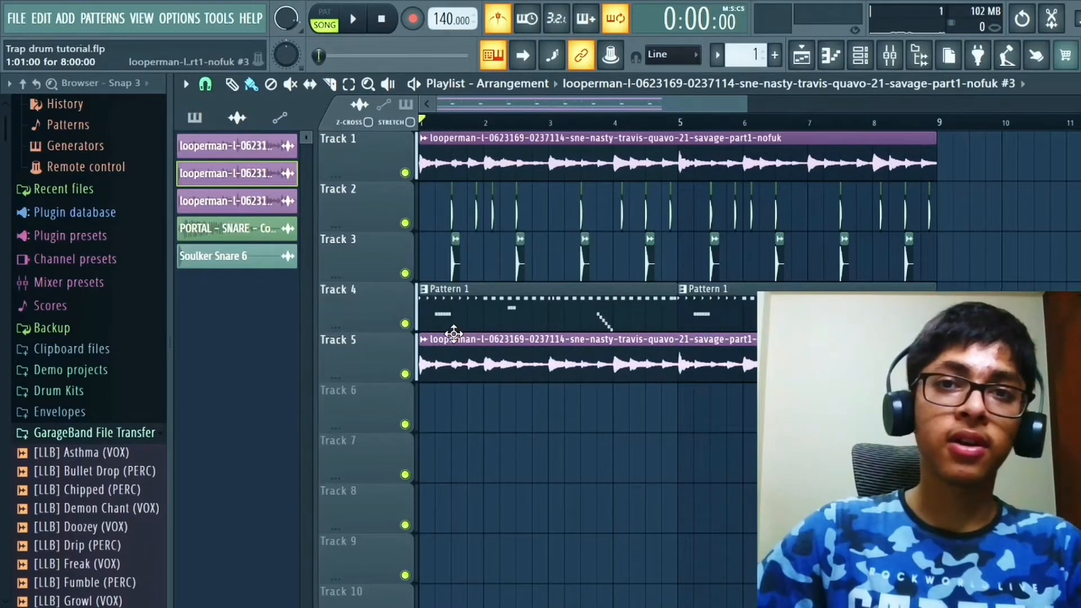
{"action": "left_click", "coordinate": [404, 373]}
Step: Search the GarageBand File Transfer folder for "open" and preview the Open Hat 2 sample
{"action": "right_click", "coordinate": [83, 433]}
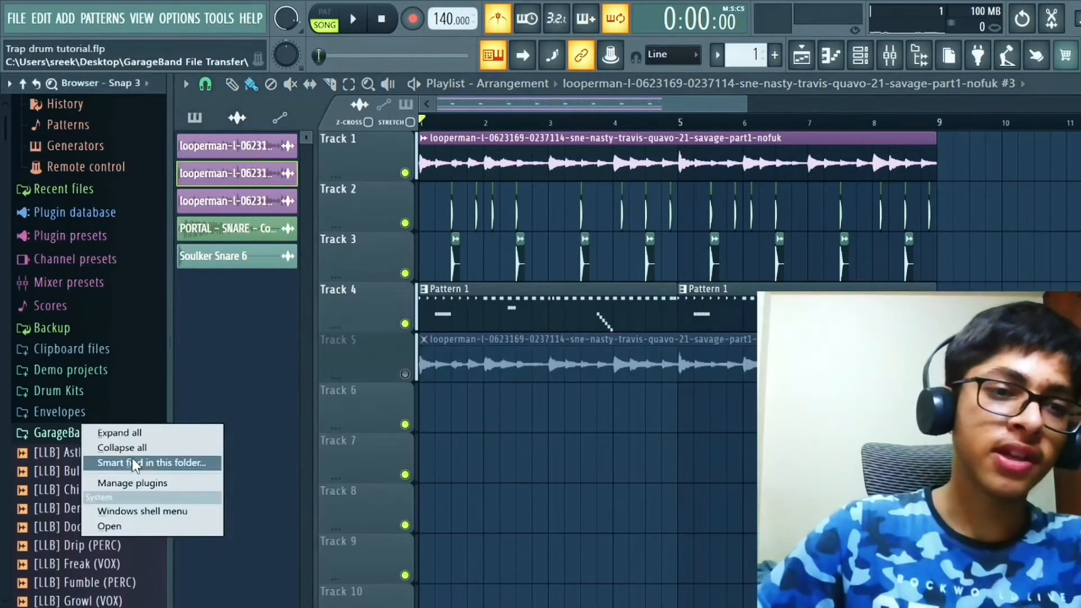
{"action": "left_click", "coordinate": [133, 463]}
{"action": "left_click", "coordinate": [88, 491]}
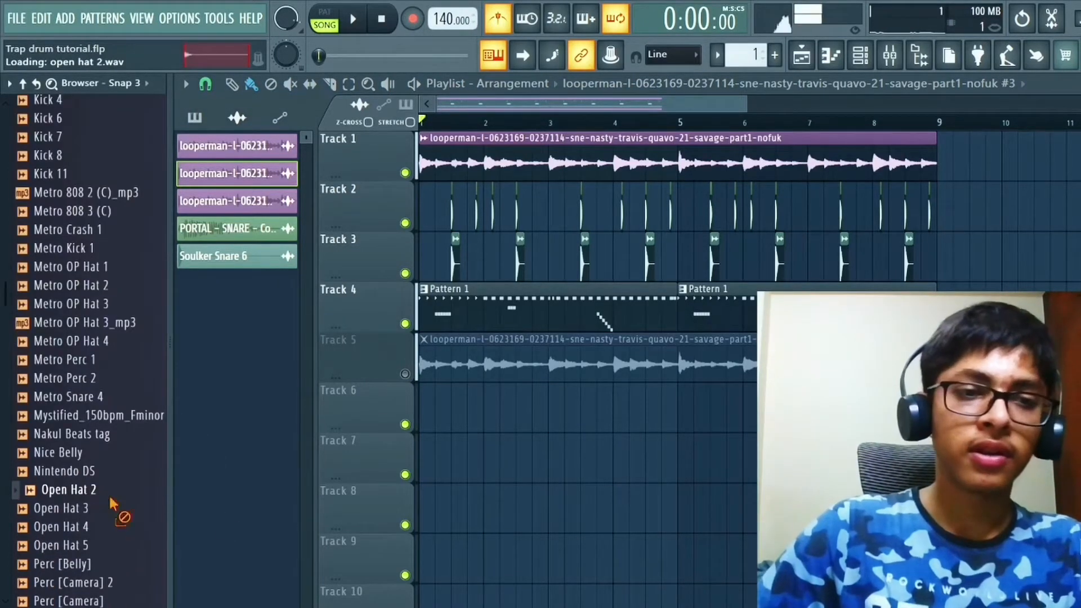
Step: Place the Open Hat 2 sample on Track 6 at beat 2 of bar 1 and play the arrangement
{"action": "left_click_drag", "start_coordinate": [112, 503], "coordinate": [445, 418]}
{"action": "scroll", "coordinate": [486, 422], "scroll_direction": "up", "scroll_amount": 3}
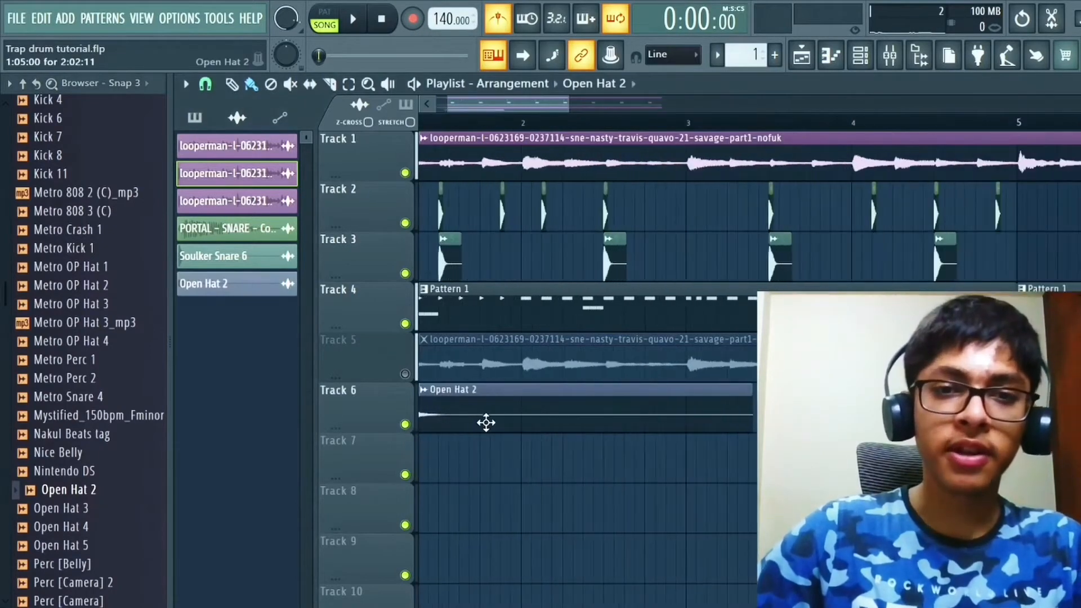
{"action": "left_click_drag", "start_coordinate": [530, 422], "coordinate": [558, 428]}
{"action": "key", "text": "space"}
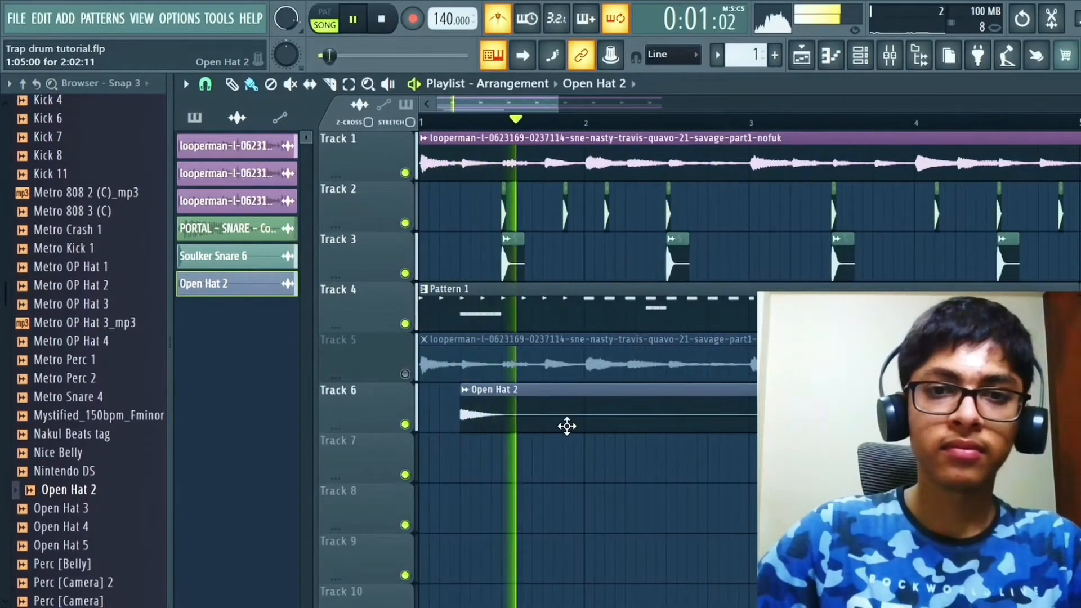
{"action": "key", "text": "space"}
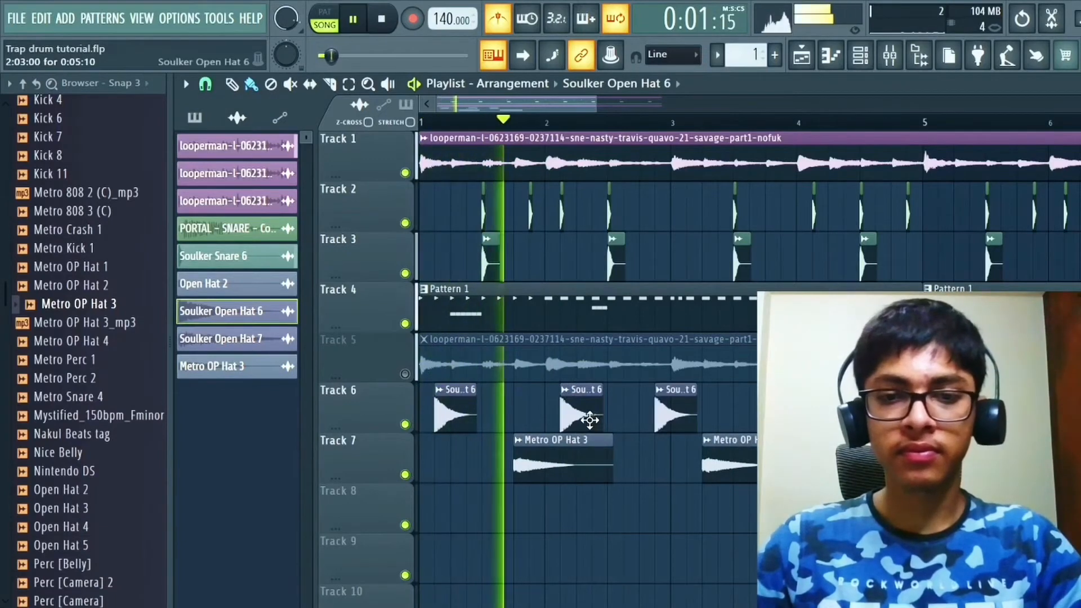
Step: Move the second Soulker Open Hat 6 clip on Track 6 to beat 2 of bar 2 and select the open hats on Tracks 6 and 7
{"action": "left_click_drag", "start_coordinate": [589, 419], "coordinate": [606, 420]}
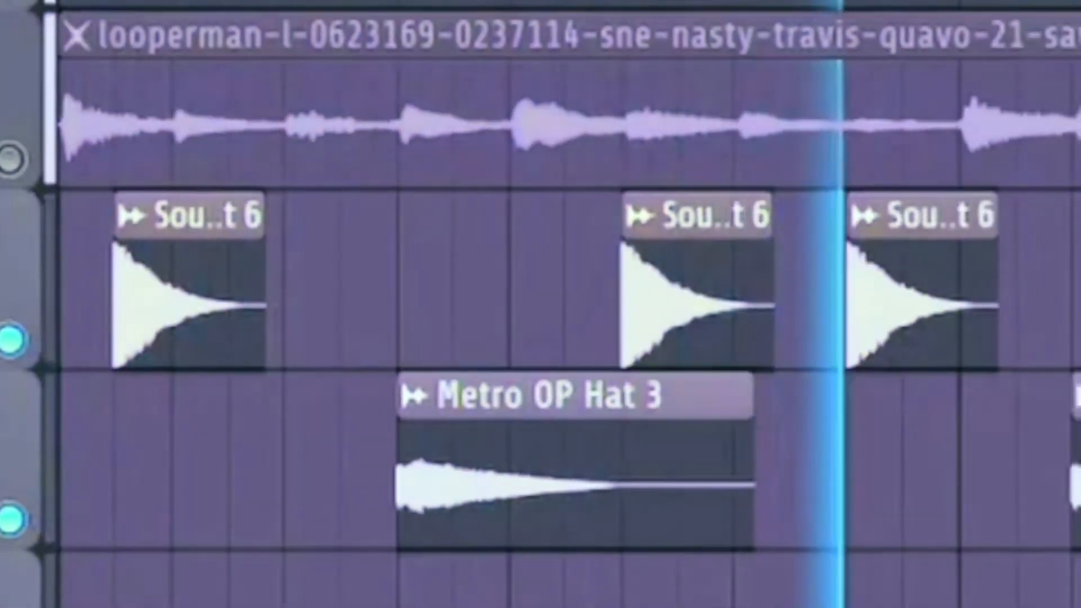
{"action": "key", "text": "space"}
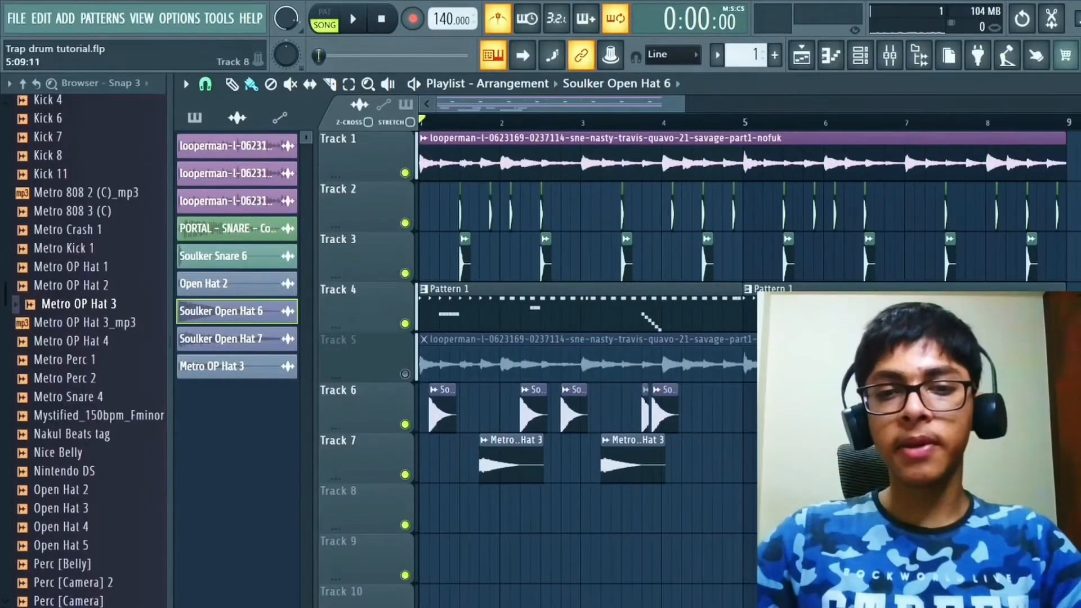
{"action": "left_click_drag", "start_coordinate": [785, 512], "coordinate": [429, 404]}
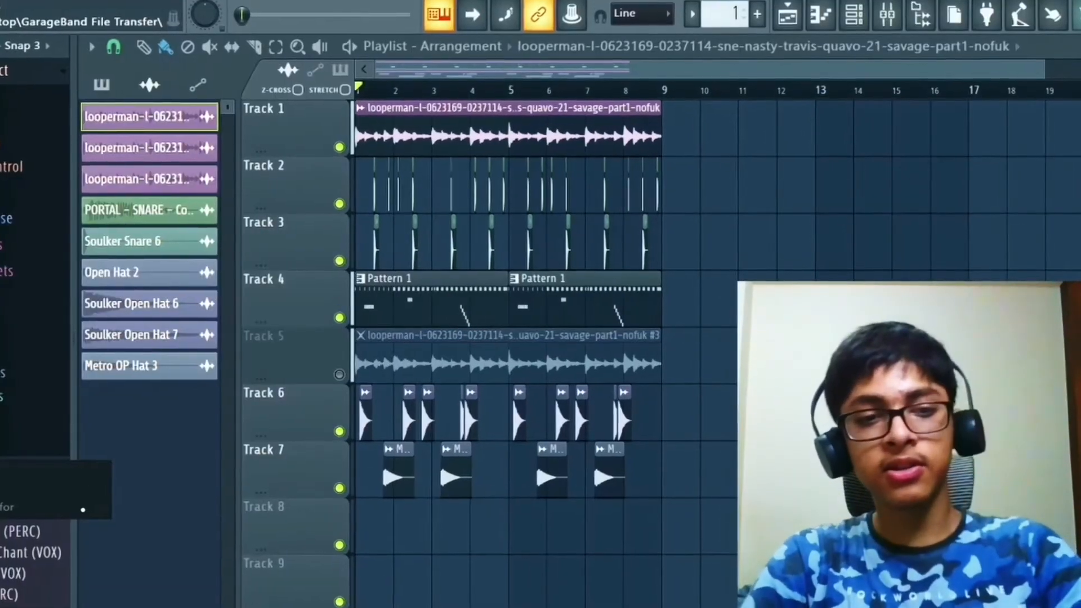
Step: Search the GarageBand File Transfer folder for a kick sample
{"action": "key", "text": "Return"}
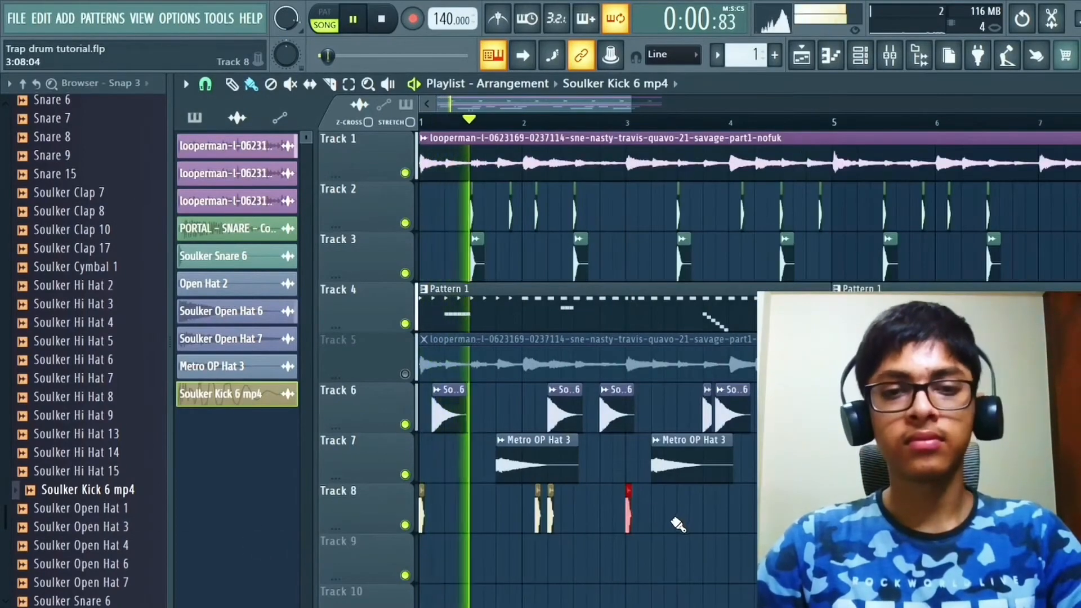
Step: Try two closely spaced Soulker Kick 6 hits in the first half of bar 3 on Track 8 and remove them
{"action": "left_click", "coordinate": [673, 520]}
{"action": "left_click", "coordinate": [668, 524]}
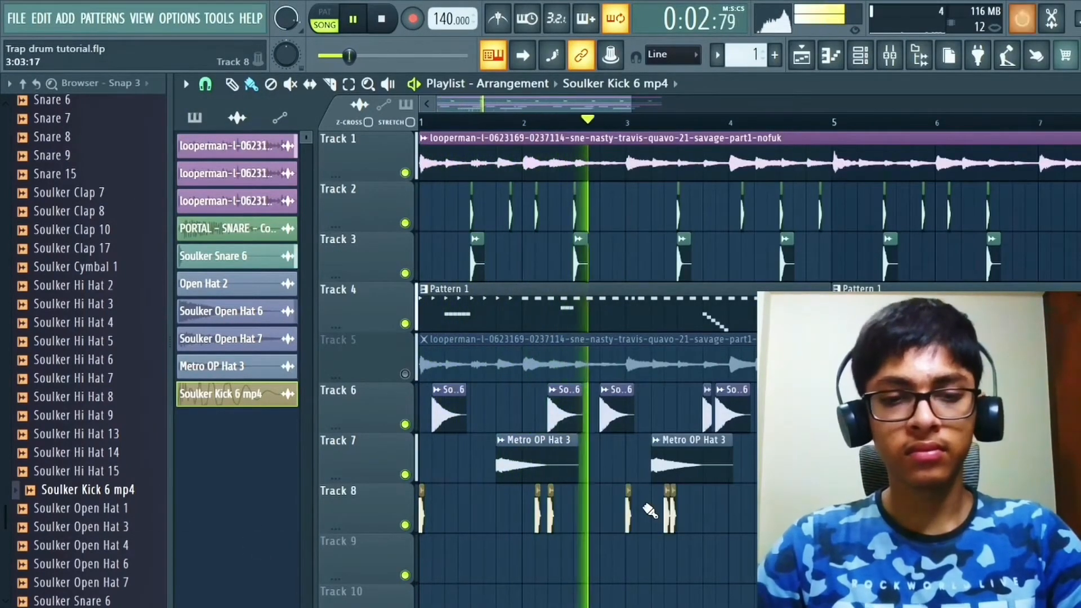
{"action": "right_click", "coordinate": [673, 520]}
{"action": "right_click", "coordinate": [667, 522]}
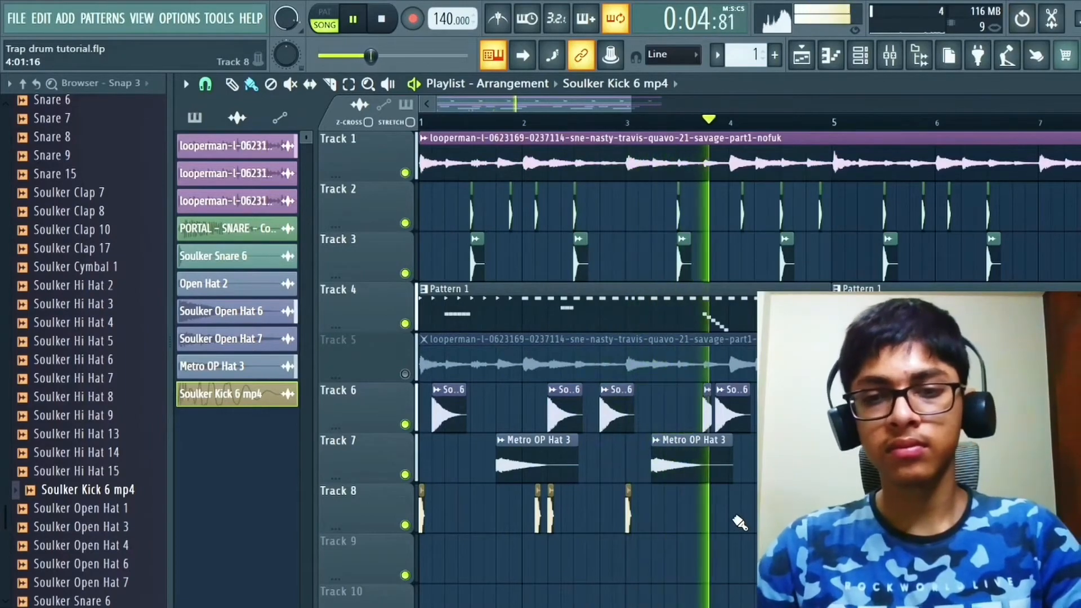
{"action": "key", "text": "space"}
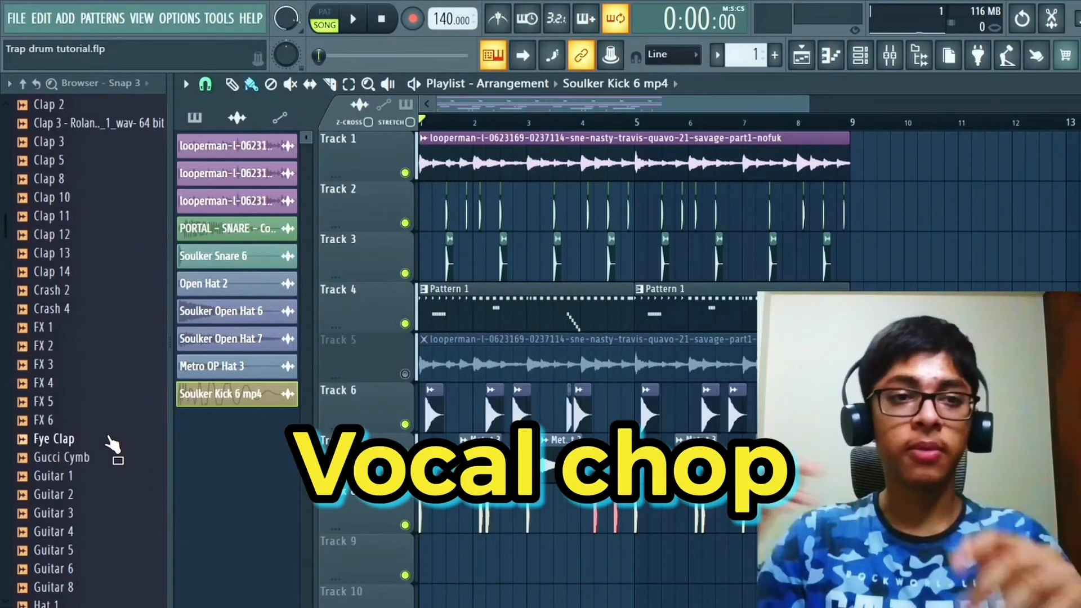
Step: Return to the GarageBand File Transfer folder in the browser and open its options for a vocal chop search
{"action": "scroll", "coordinate": [113, 448], "scroll_direction": "up", "scroll_amount": 15}
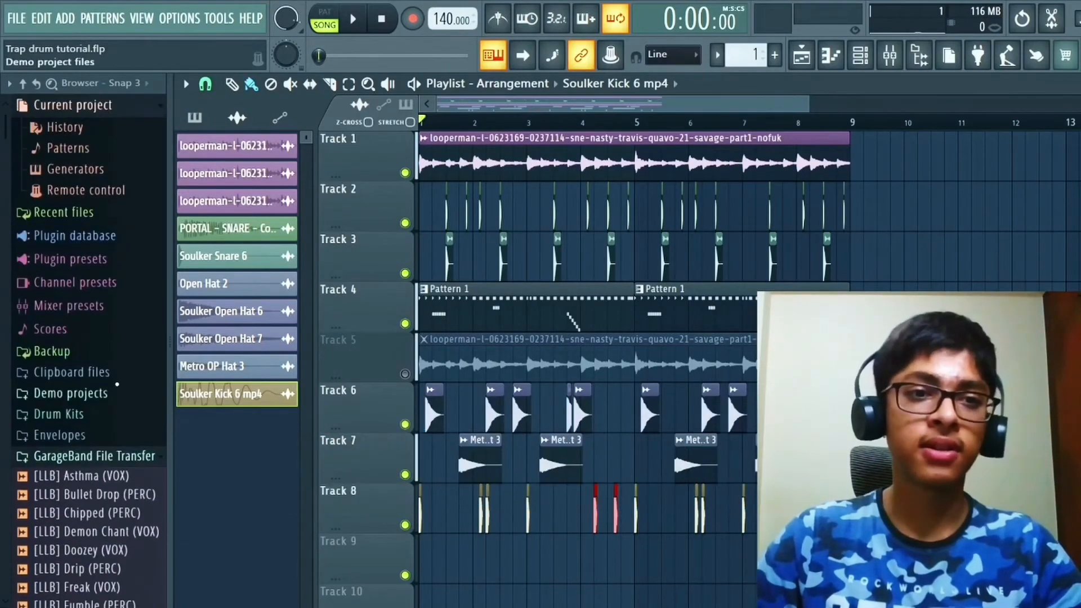
{"action": "right_click", "coordinate": [139, 463]}
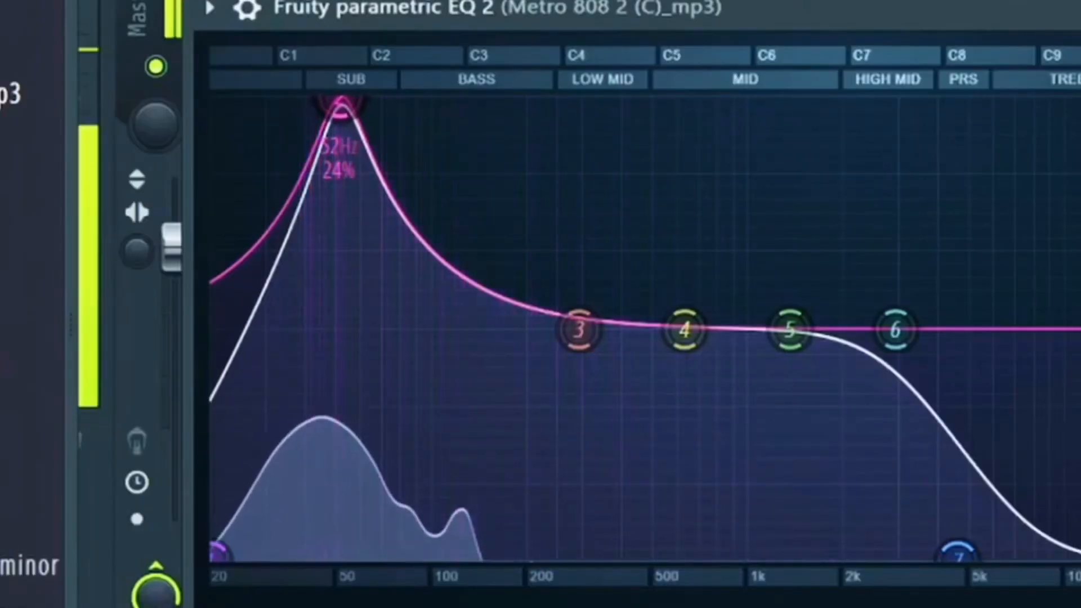
Step: Set band 2 of the Metro 808 2 channel's Fruity Parametric EQ 2 to an 18 dB boost at 41 Hz
{"action": "left_click_drag", "start_coordinate": [340, 104], "coordinate": [339, 289]}
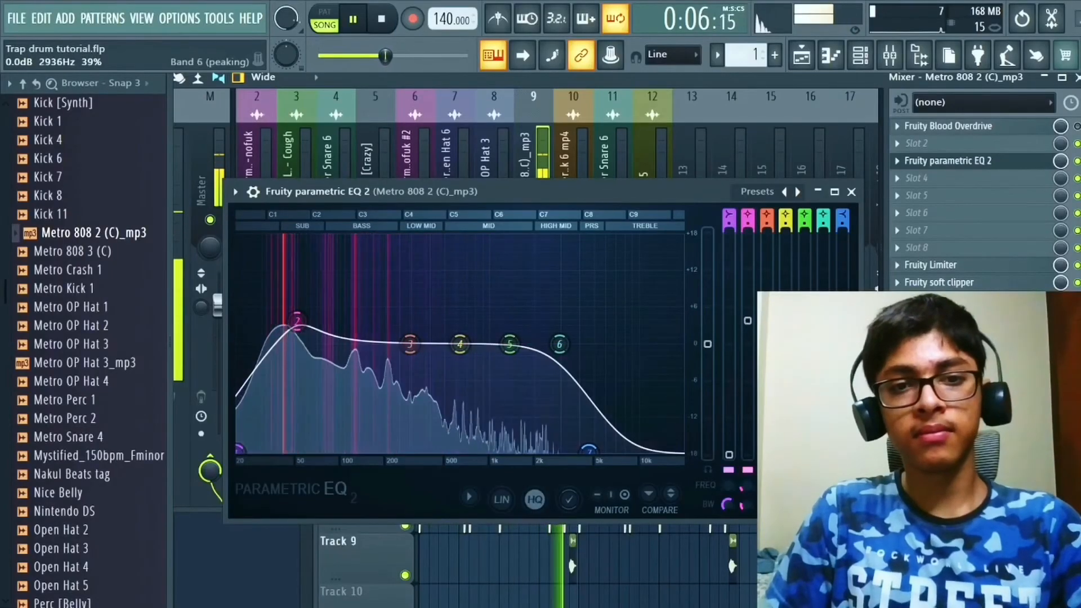
{"action": "left_click_drag", "start_coordinate": [308, 327], "coordinate": [293, 239]}
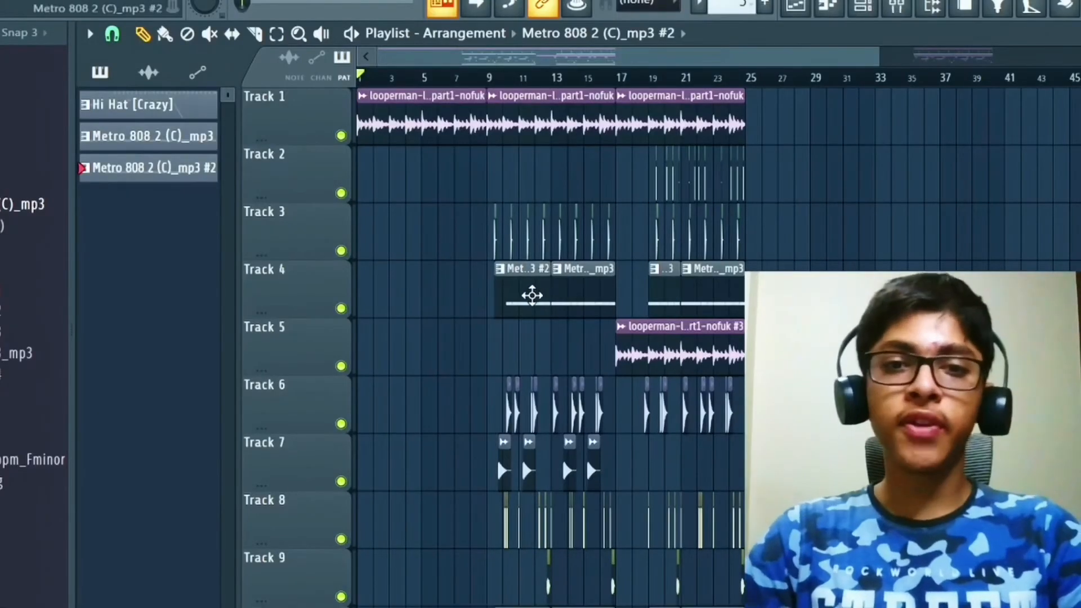
Step: Move the playback position to bar 17 of the arrangement and play the full beat from the start
{"action": "scroll", "coordinate": [532, 295], "scroll_direction": "up", "scroll_amount": 4}
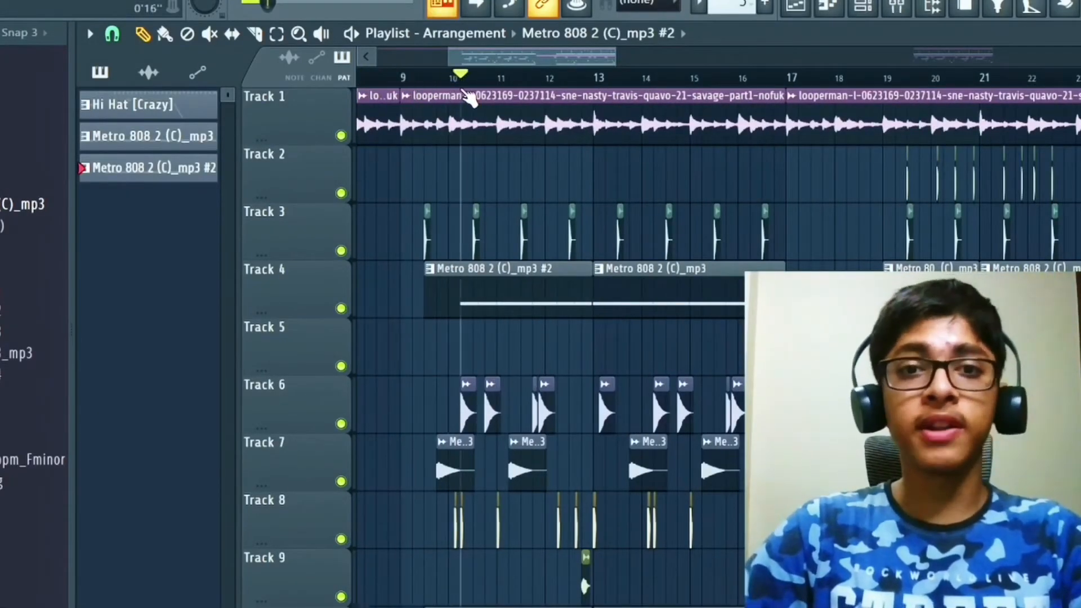
{"action": "left_click_drag", "start_coordinate": [464, 92], "coordinate": [807, 99]}
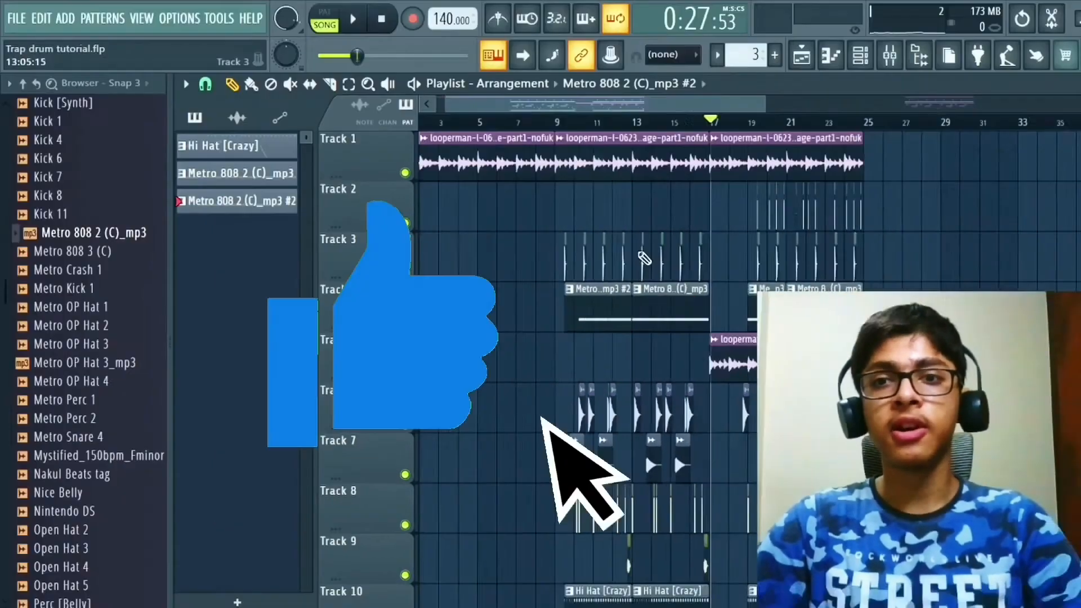
{"action": "scroll", "coordinate": [640, 255], "scroll_direction": "down", "scroll_amount": 1}
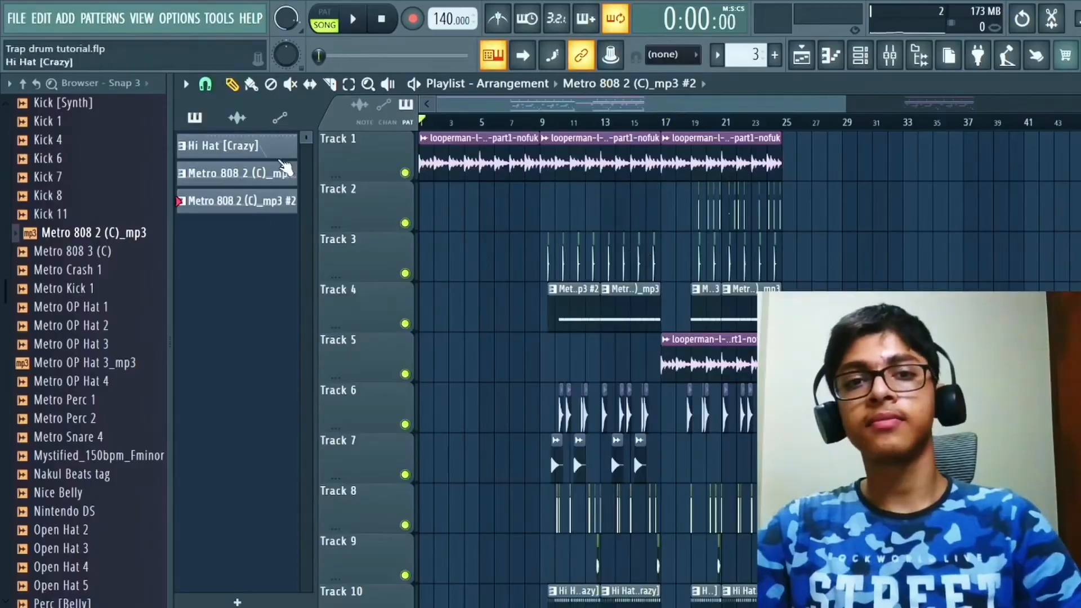
{"action": "key", "text": "space"}
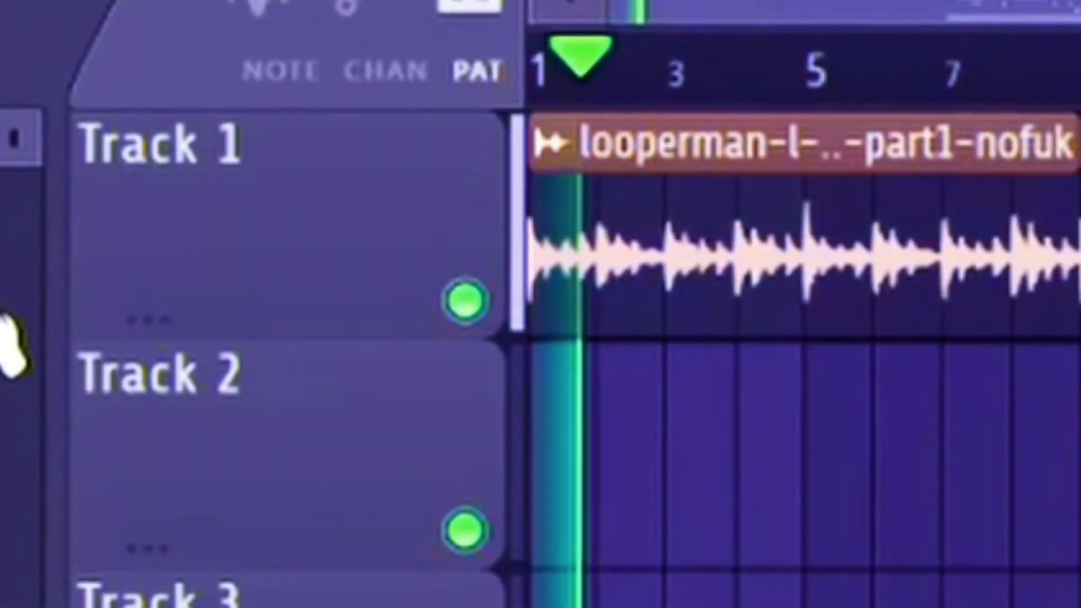